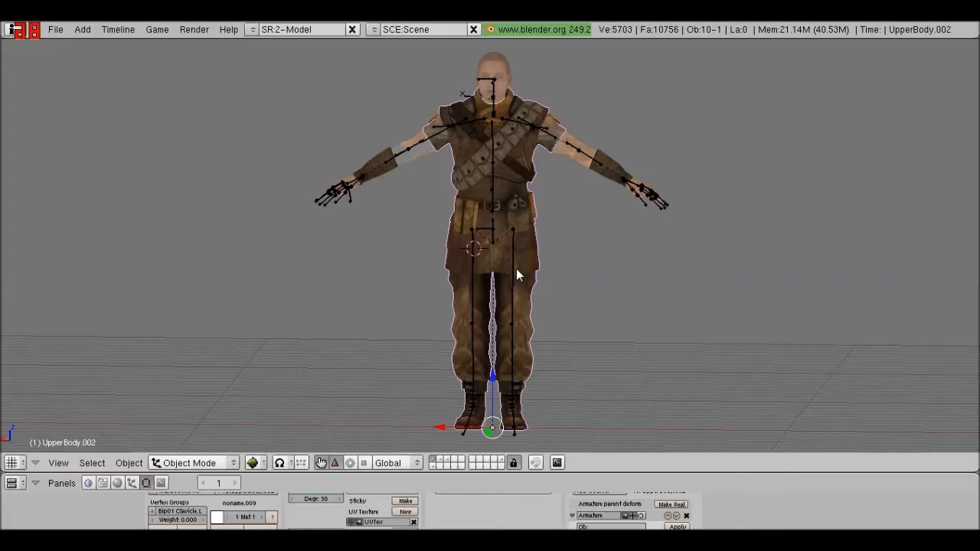
Step: Show only the second layer and enter Edit Mode on the Boone01:0.001 outfit mesh
middle_drag(516, 268, 528, 229)
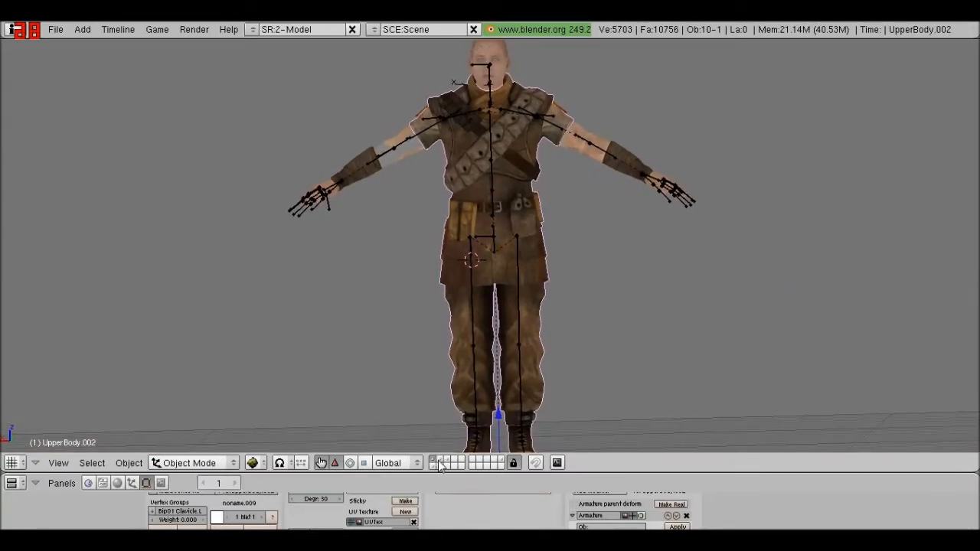
click(482, 466)
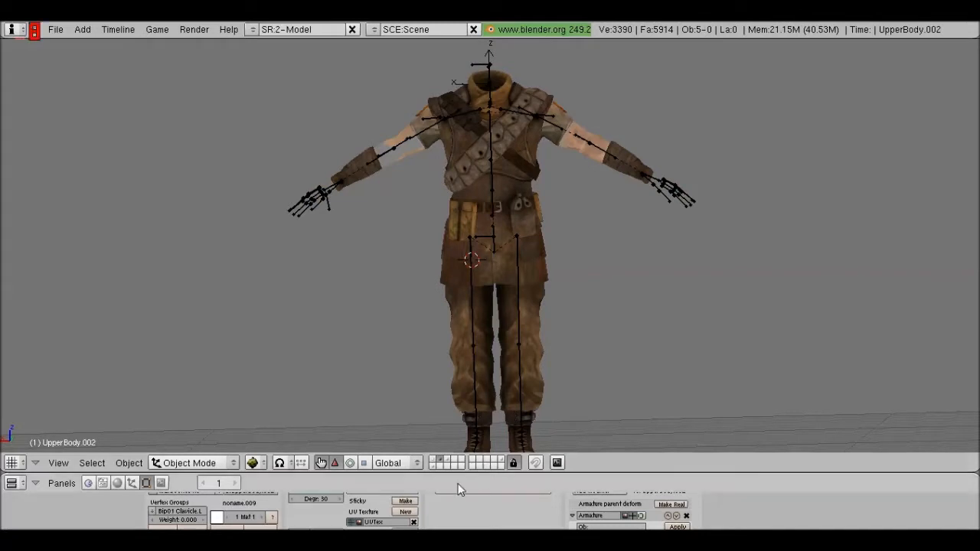
click(433, 460)
click(440, 459)
right_click(465, 344)
key(Tab)
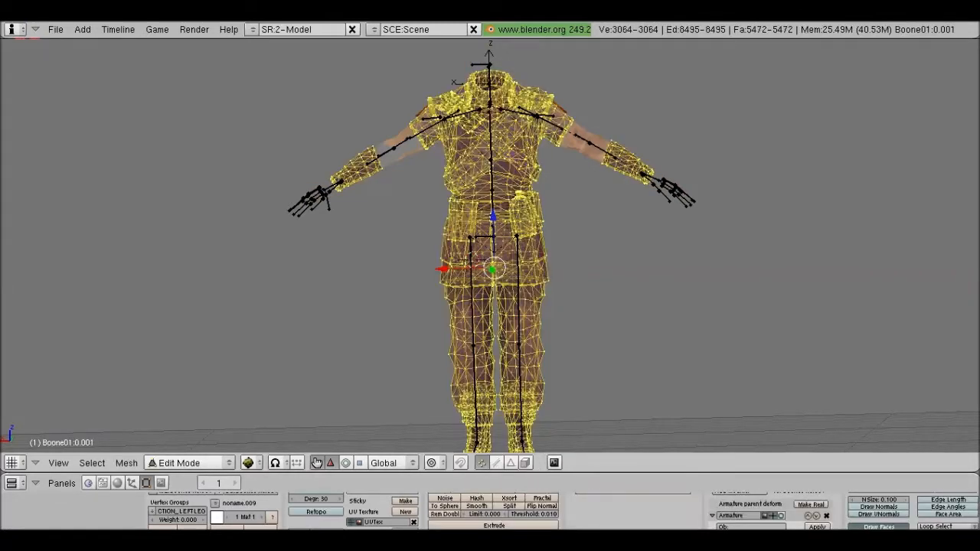
Step: Clear the mesh selection and pick single vertices one by one along the back of the skirt
key(a)
key(a)
middle_drag(465, 344, 451, 365)
scroll(489, 245, up, 2)
scroll(490, 245, up, 5)
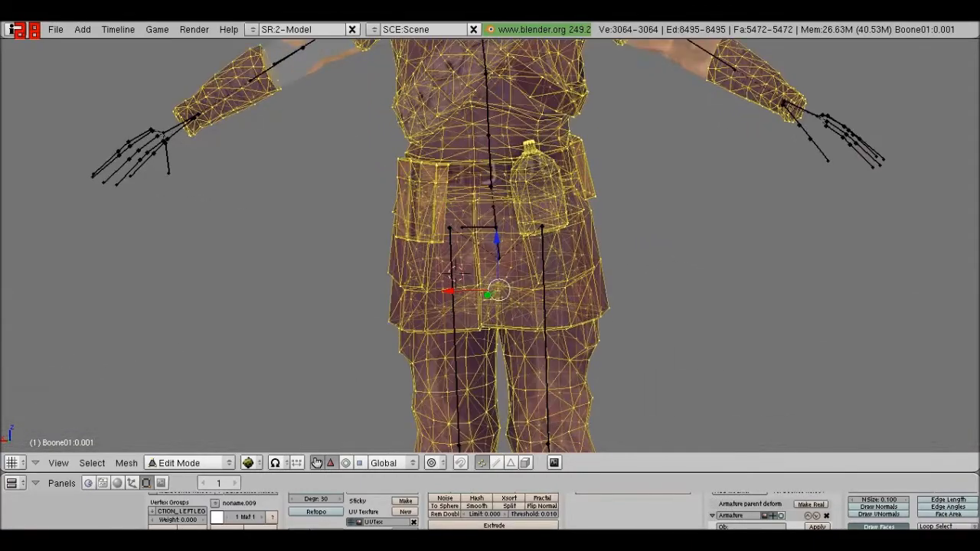
middle_drag(567, 260, 223, 282)
right_click(338, 290)
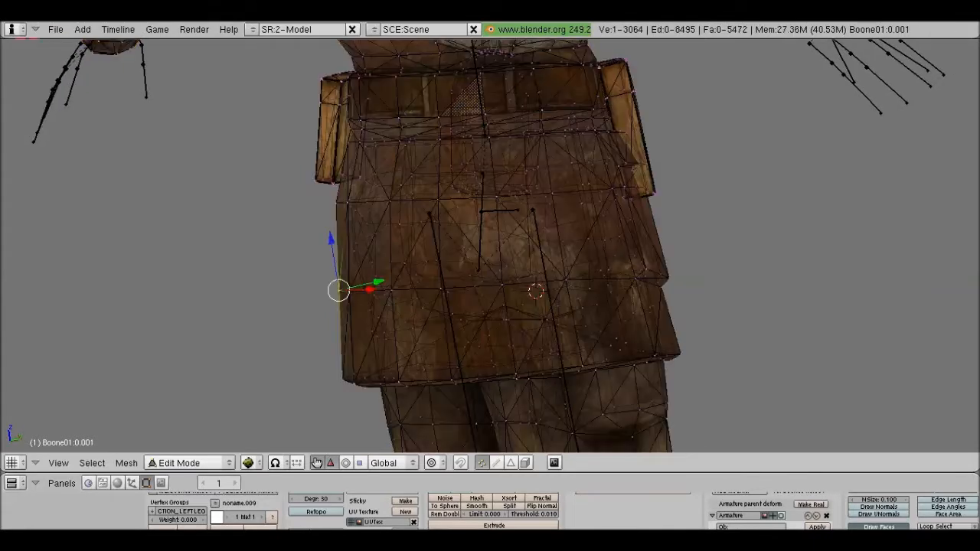
middle_drag(338, 290, 414, 296)
scroll(444, 297, up, 2)
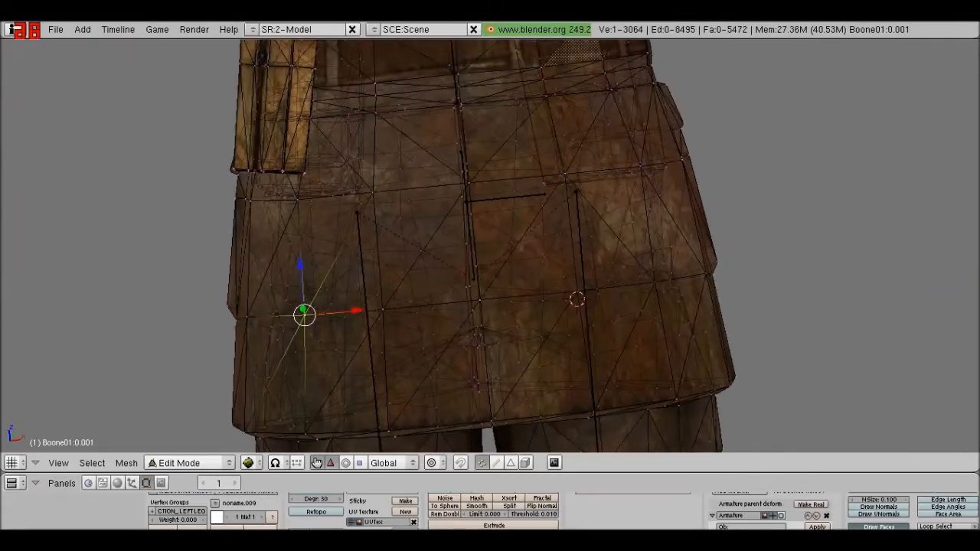
right_click(480, 300)
right_click(360, 311)
right_click(382, 309)
right_click(304, 314)
right_click(246, 317)
Step: Extend the selection to five neighbouring vertices that form three triangular faces on the lower left side of the skirt
scroll(246, 317, down, 2)
middle_drag(246, 317, 381, 306)
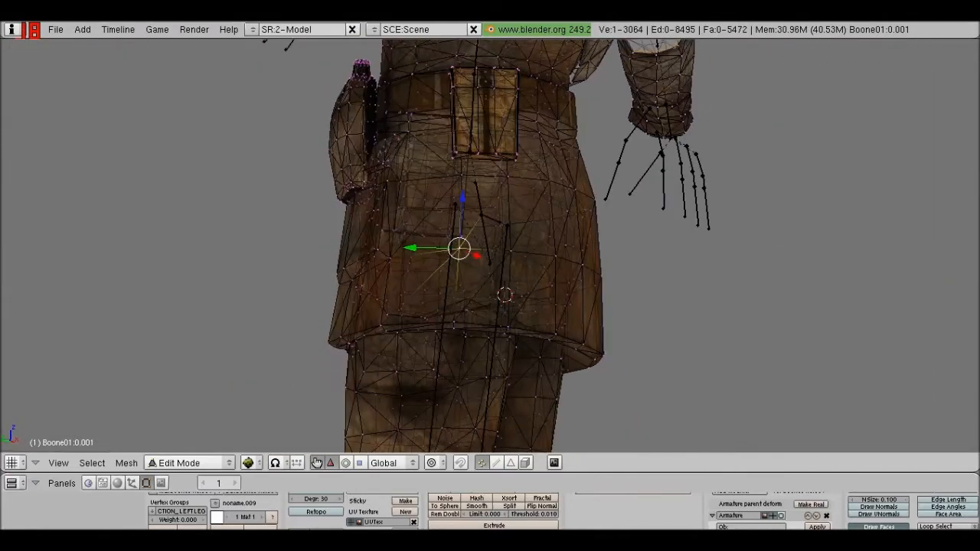
scroll(382, 306, up, 3)
shift+right_click(426, 379)
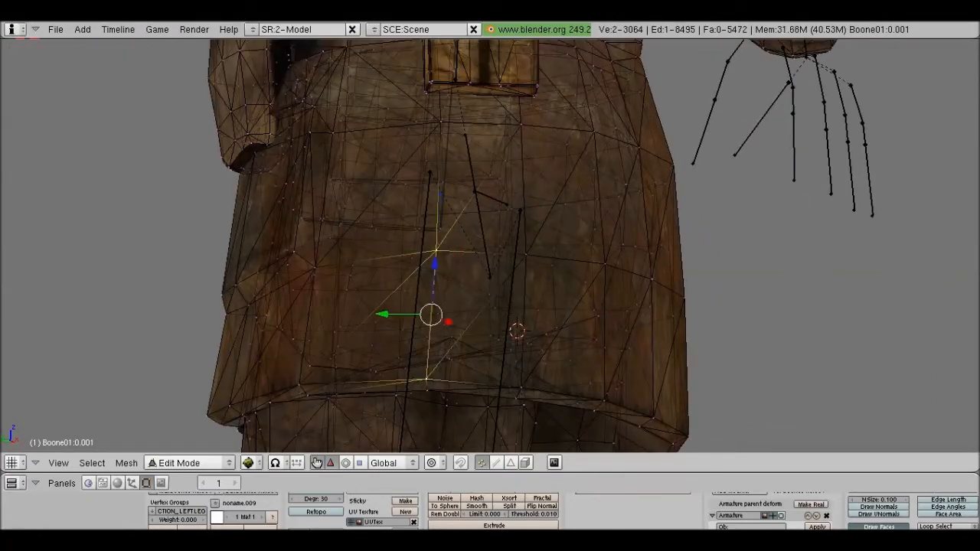
shift+right_click(491, 324)
middle_drag(491, 324, 429, 320)
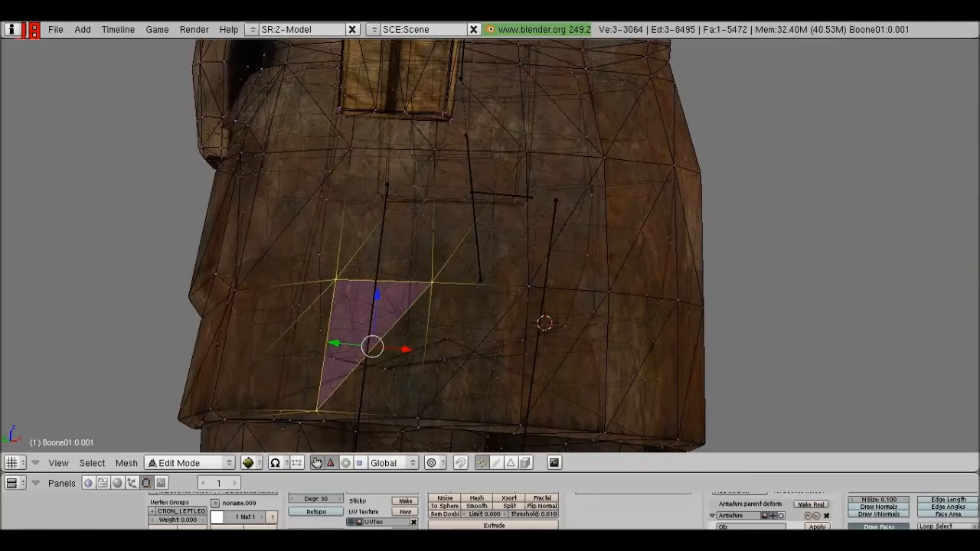
shift+right_click(418, 418)
shift+right_click(528, 287)
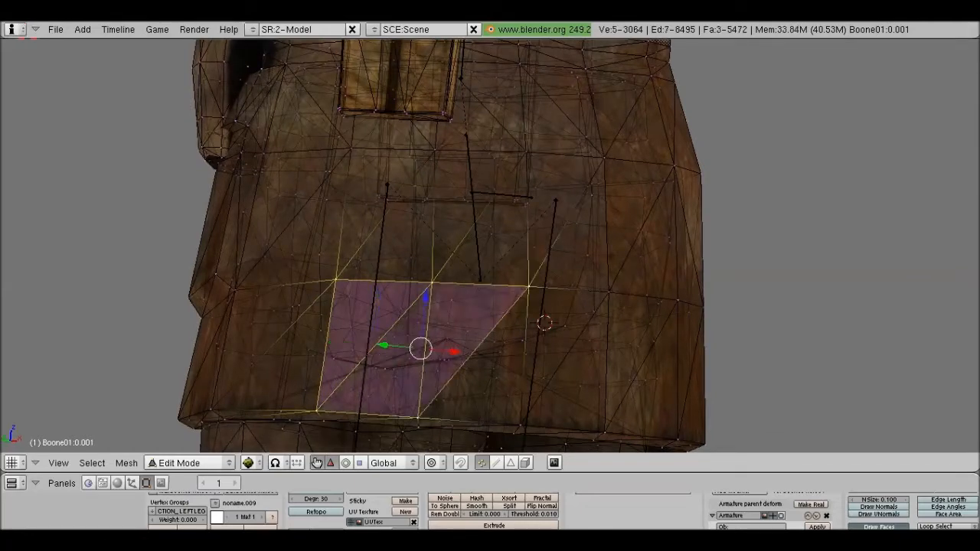
Step: Replace the selection with the three corner vertices of one triangular face low on the skirt's left rear
scroll(528, 287, down, 2)
middle_drag(528, 287, 647, 286)
scroll(647, 286, up, 2)
right_click(609, 296)
shift+right_click(663, 294)
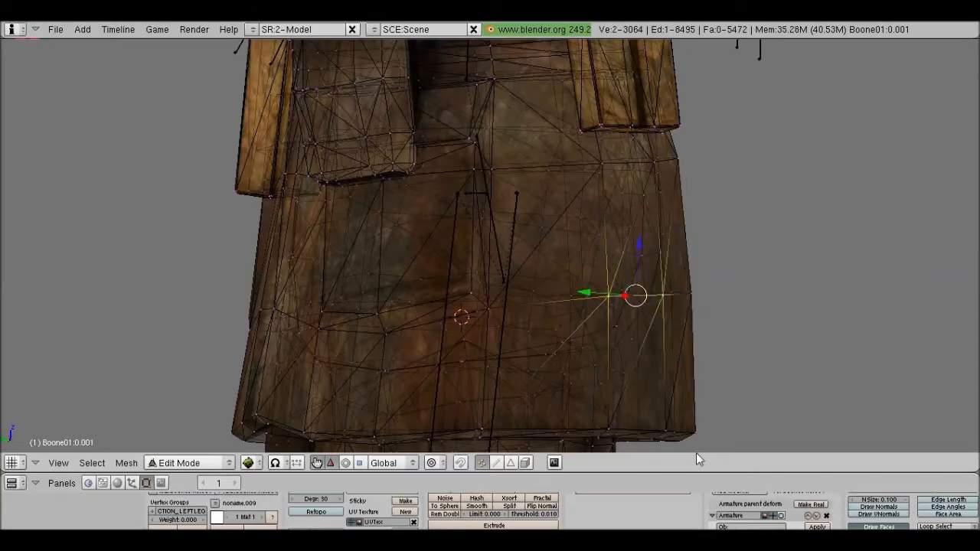
shift+right_click(608, 429)
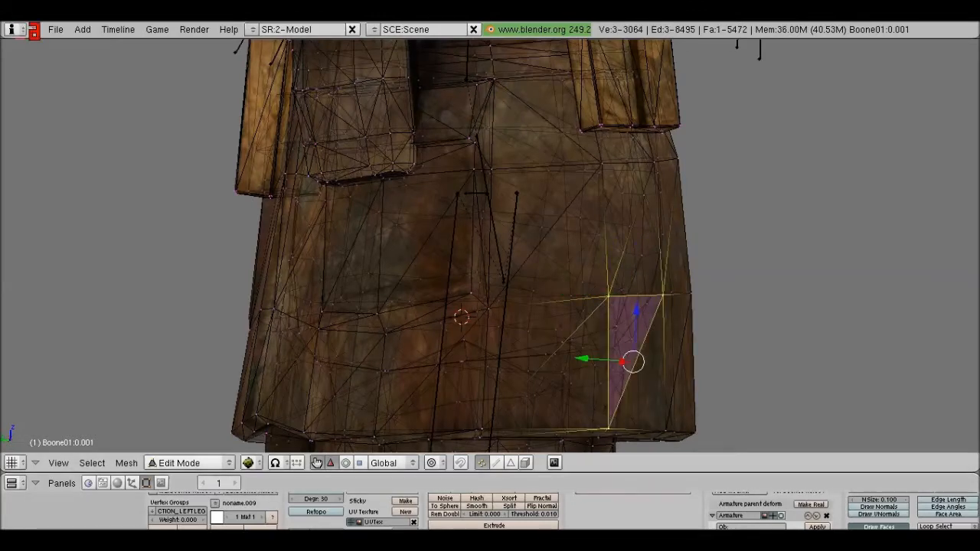
Step: Split the 3D view and display the selected skirt face on the Boone01_D.dds texture in a UV/Image Editor
scroll(687, 467, down, 2)
key(Tab)
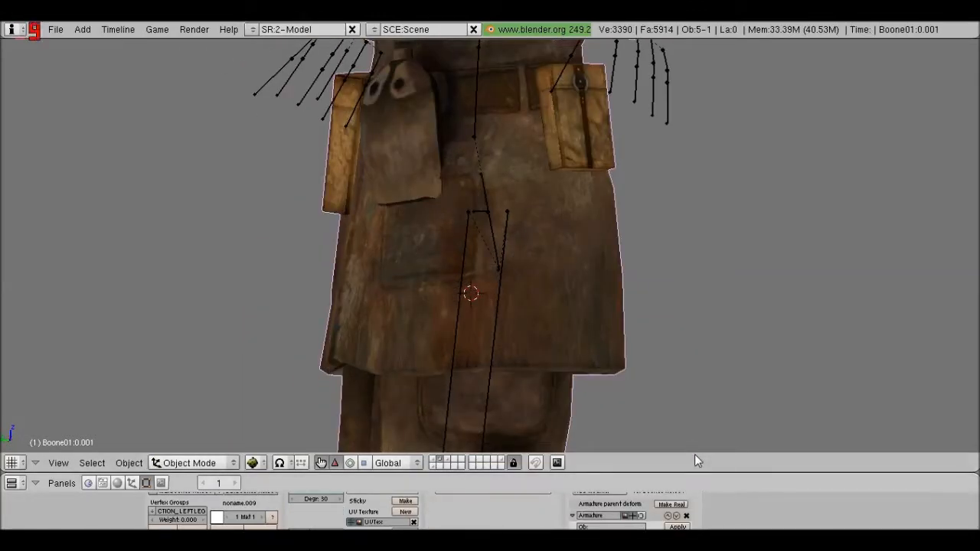
click(686, 451)
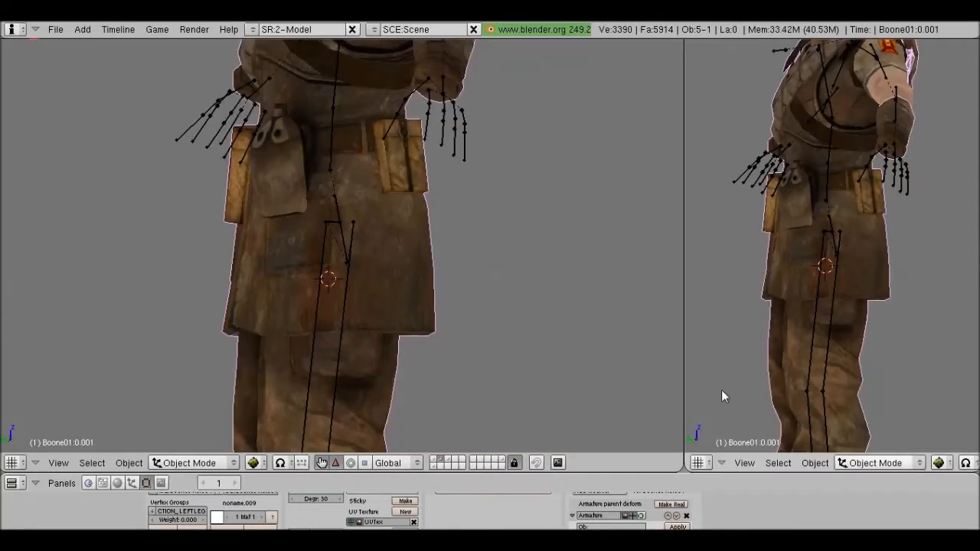
key(shift+F10)
key(Tab)
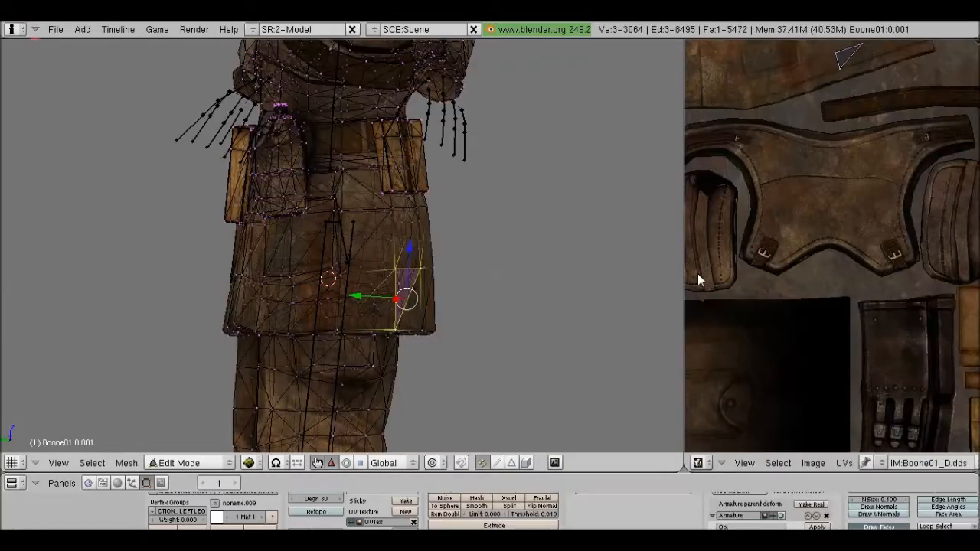
scroll(747, 283, down, 5)
scroll(795, 282, up, 3)
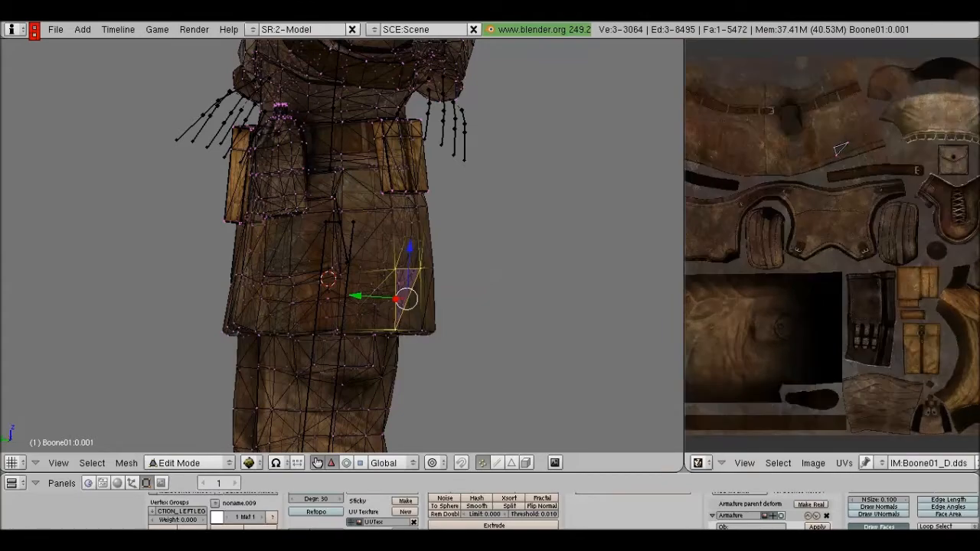
middle_drag(934, 304, 689, 309)
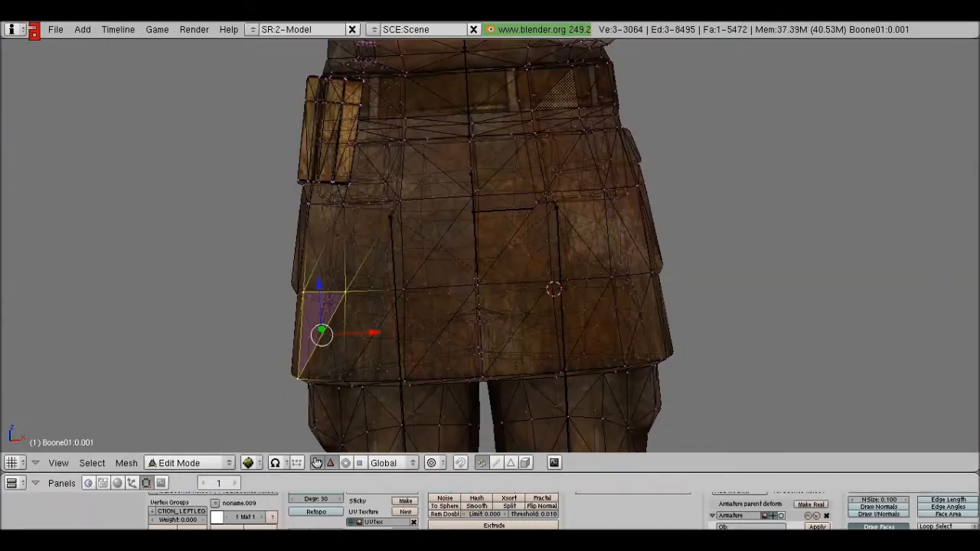
Step: Return the outfit to Object Mode and view the whole torso from the front
middle_drag(429, 264, 564, 286)
key(Tab)
scroll(543, 245, down, 2)
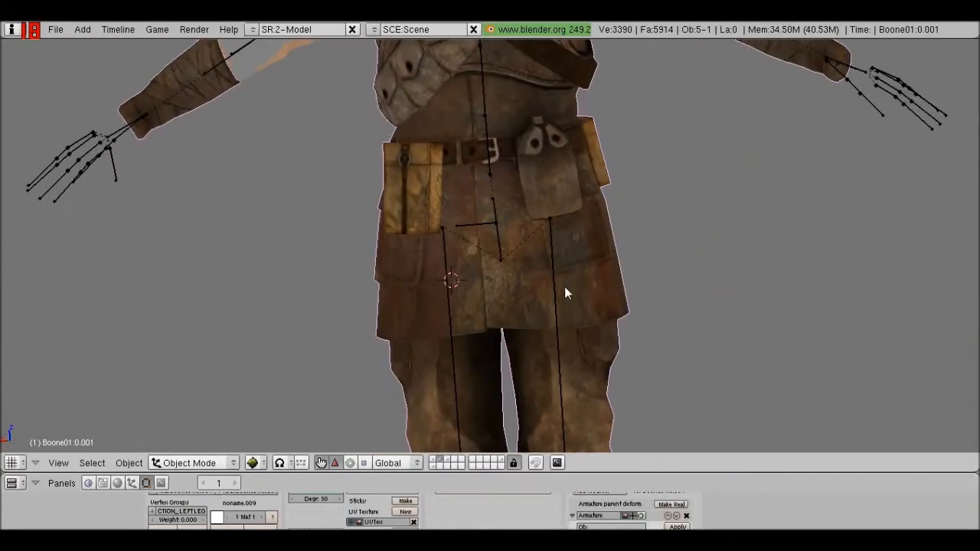
scroll(633, 190, down, 4)
middle_drag(691, 228, 557, 313)
scroll(557, 314, up, 1)
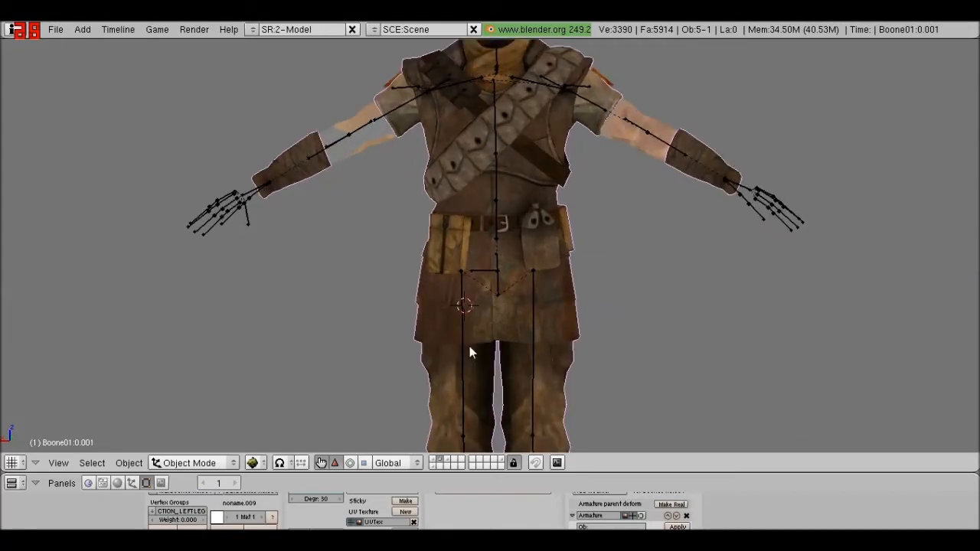
Step: Pick the skeleton's left thigh, spine and both forearm bones in turn to examine the rig in Pose Mode
right_click(469, 346)
right_click(470, 346)
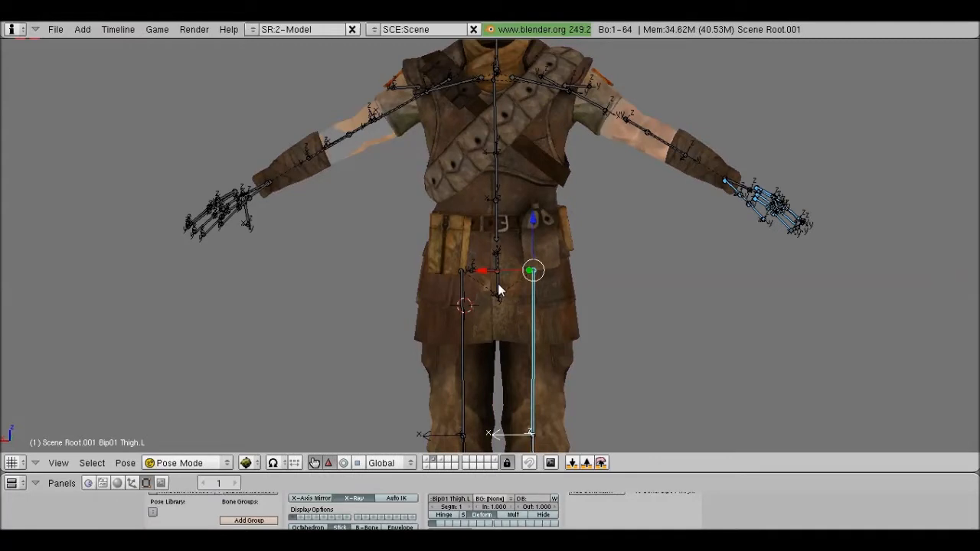
right_click(500, 227)
right_click(497, 180)
right_click(492, 125)
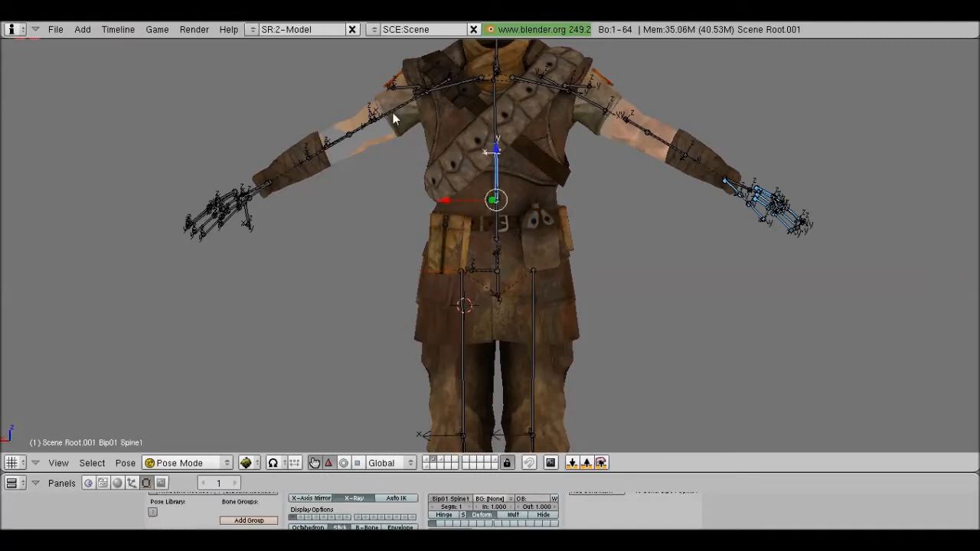
right_click(315, 156)
right_click(315, 156)
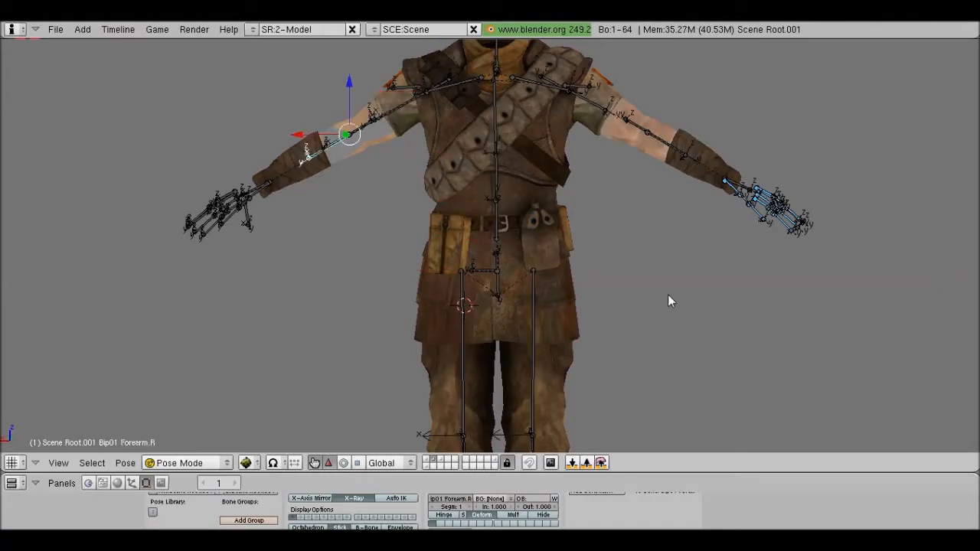
right_click(668, 295)
scroll(667, 295, down, 2)
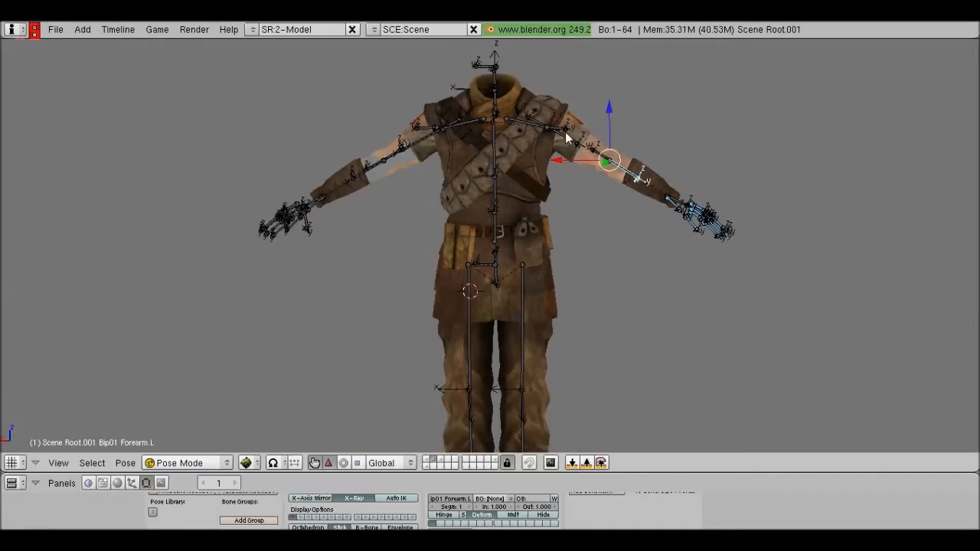
Step: Alternate between the arms mesh and the skeleton, picking the left upper arm bone and the Bip01 Spine1 bone
right_click(526, 223)
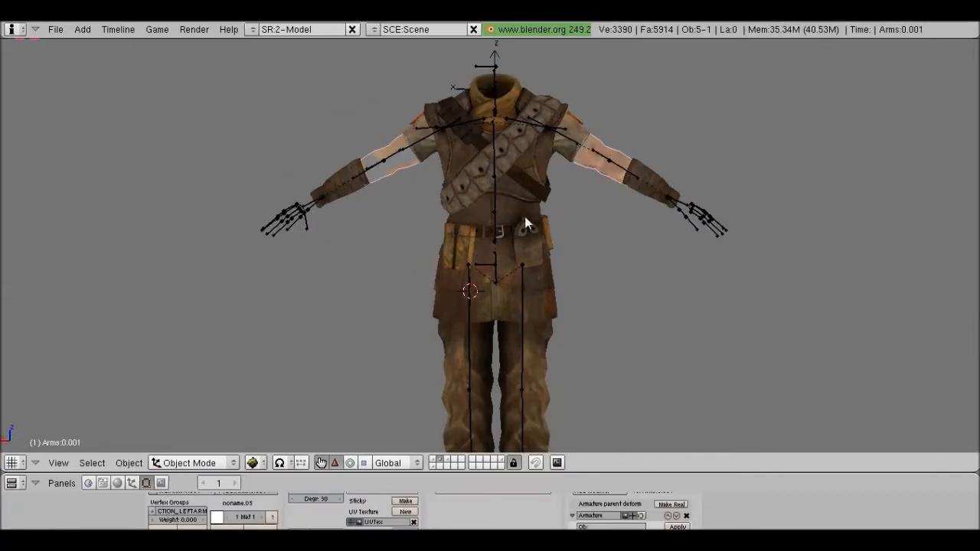
right_click(494, 201)
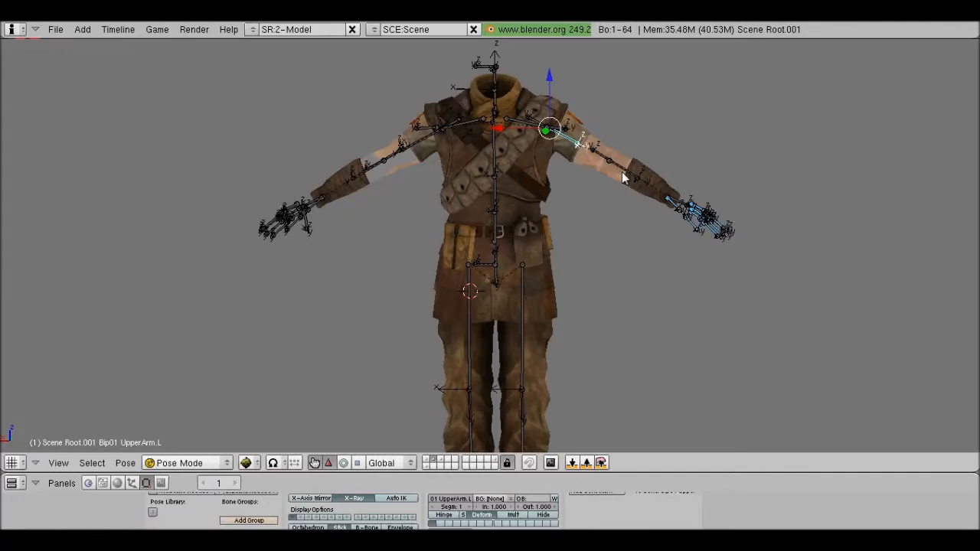
scroll(492, 193, up, 1)
right_click(535, 213)
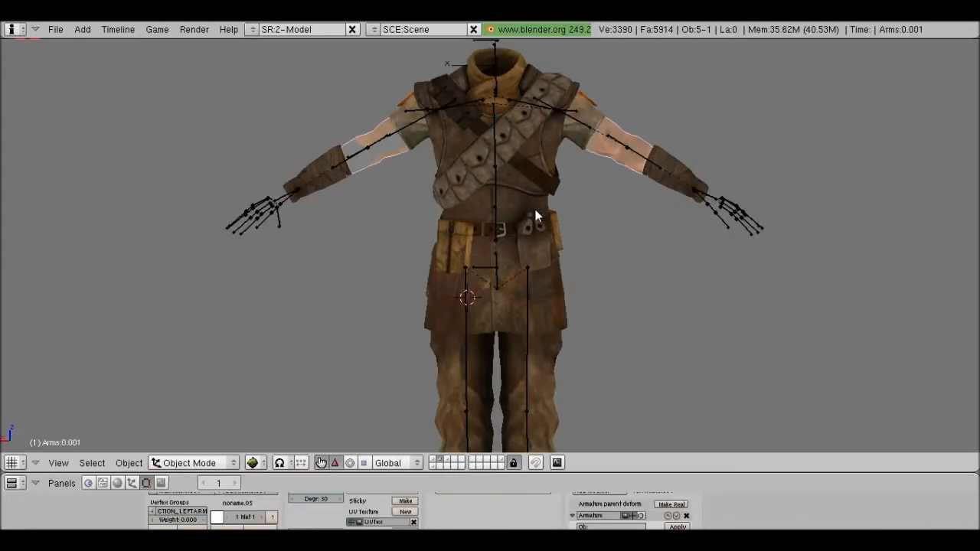
right_click(536, 214)
middle_drag(536, 212, 532, 257)
scroll(532, 258, up, 1)
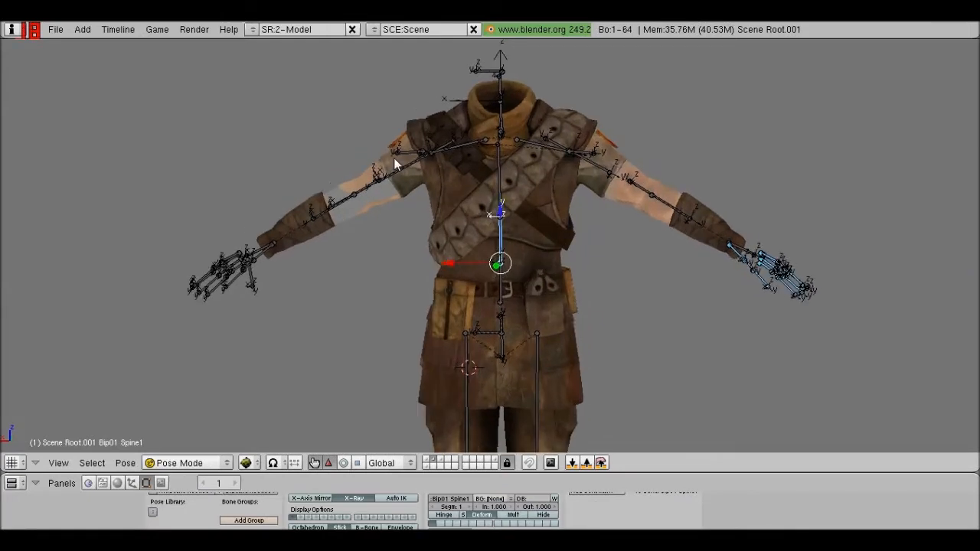
scroll(594, 233, up, 1)
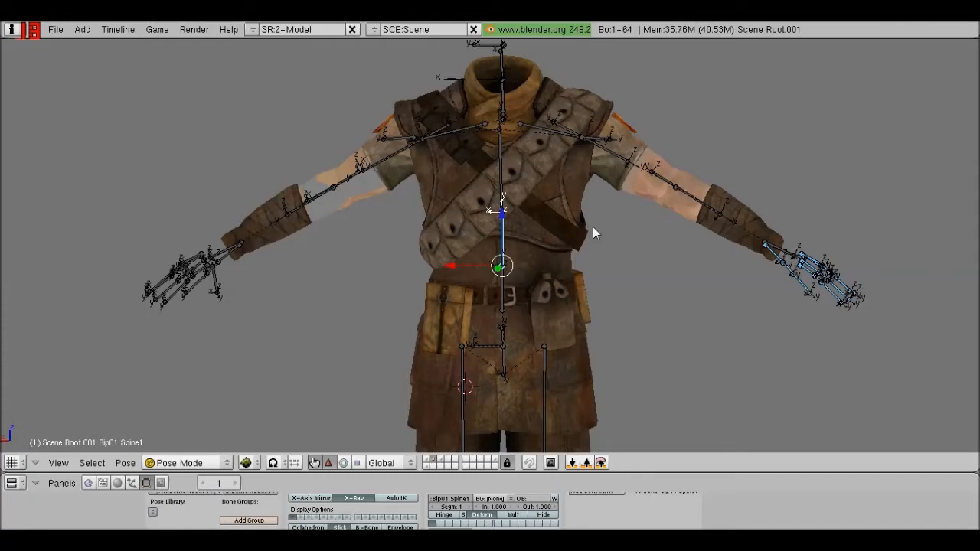
Step: Try rotating the right upper arm bone slightly around the global Y axis
key(ctrl+z)
key(r)
key(y)
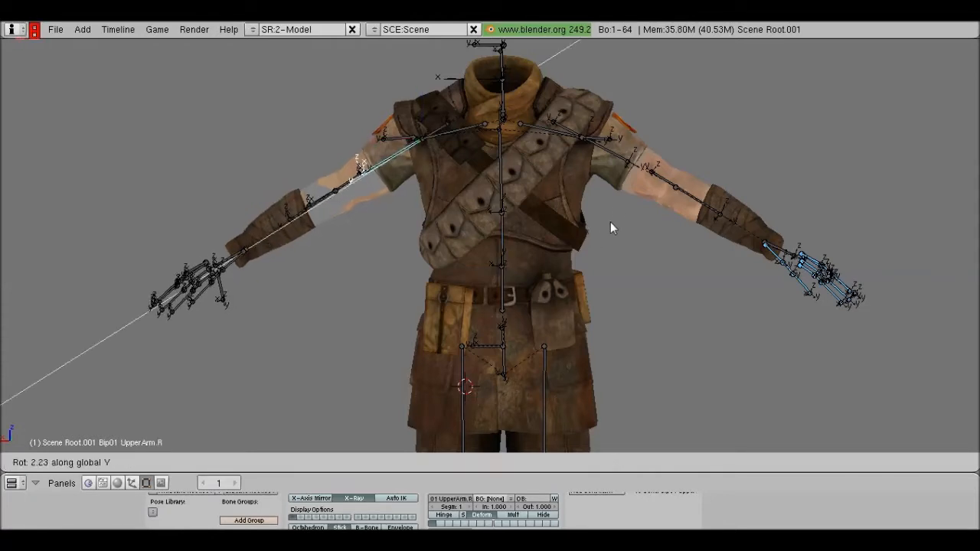
right_click(617, 224)
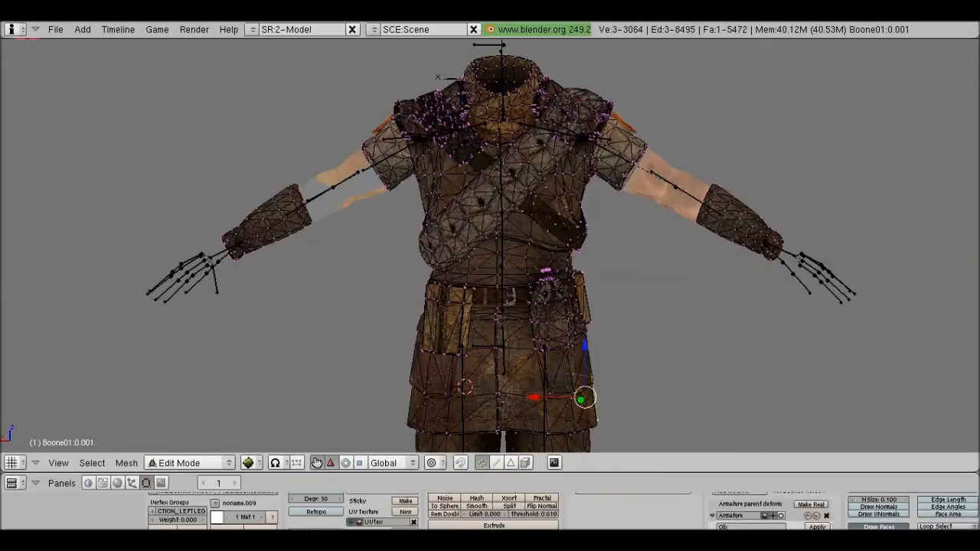
Step: Select a single vertex on the outfit's chest near the right armpit
scroll(490, 245, up, 3)
shift+middle_drag(429, 170, 456, 232)
right_click(442, 198)
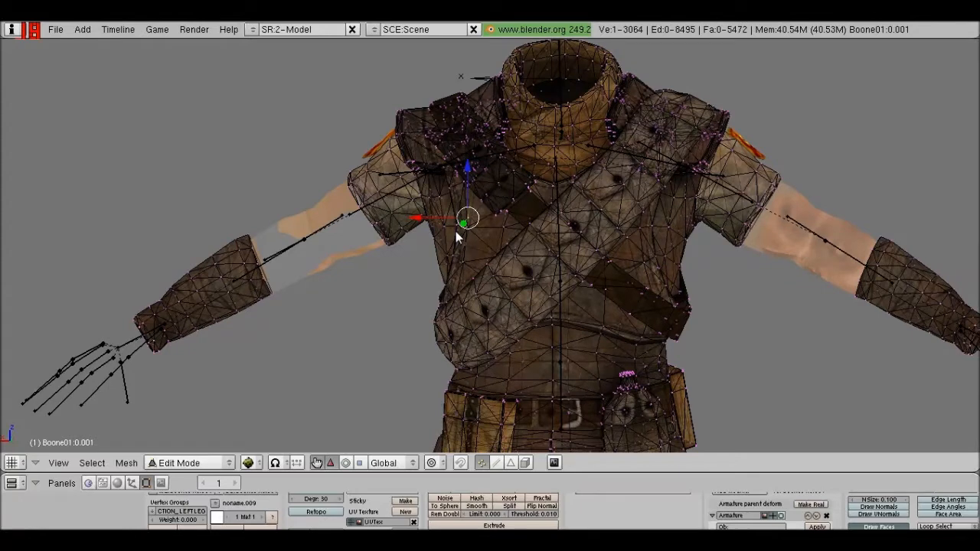
Step: Switch the outfit to solid shading and Weight Paint mode, and display the Bip01 Spine2 bone's weights
key(Tab)
key(alt+z)
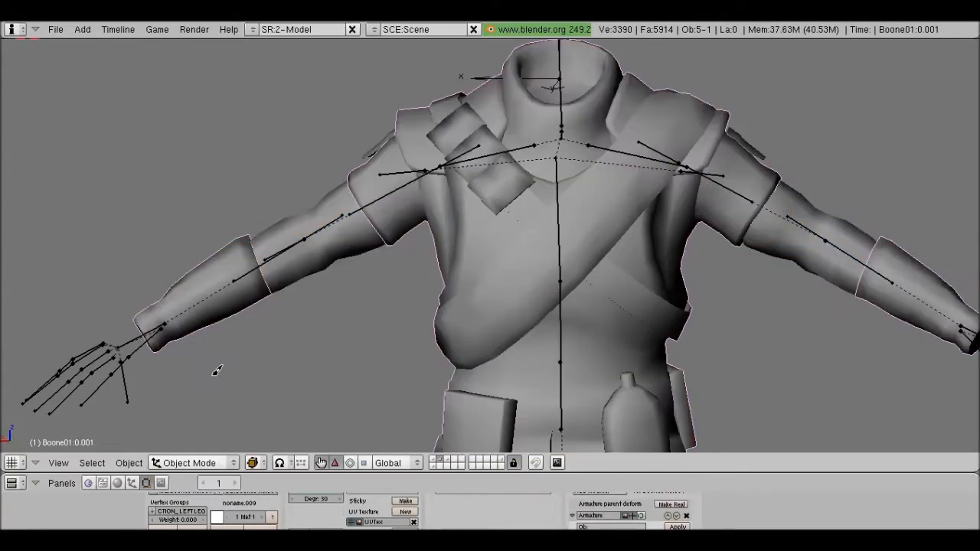
key(ctrl+Tab)
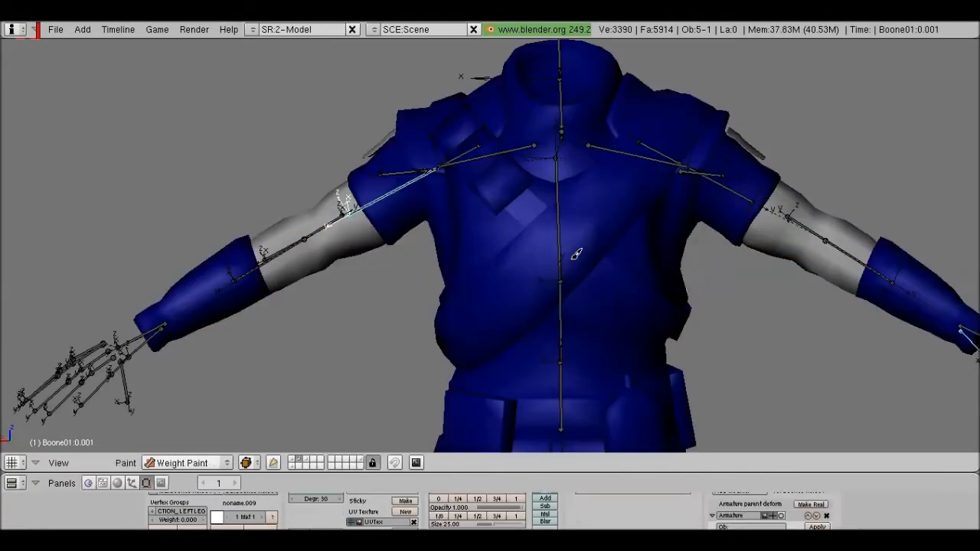
right_click(567, 258)
scroll(566, 258, up, 4)
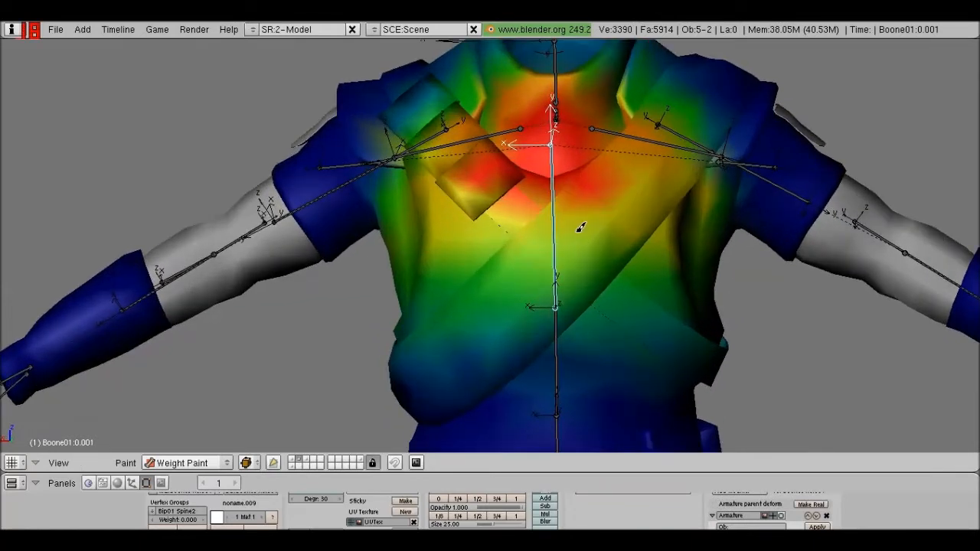
middle_drag(580, 227, 574, 228)
scroll(458, 322, down, 4)
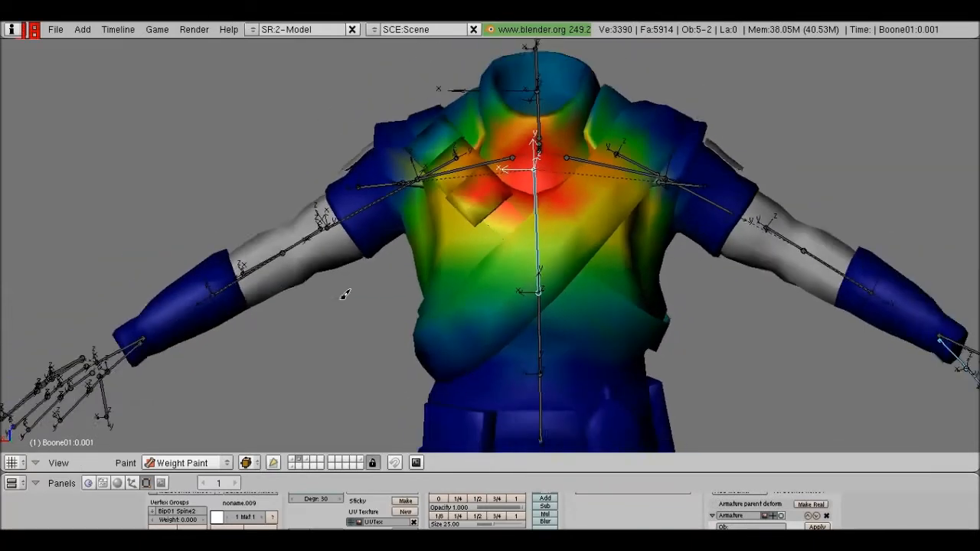
Step: Try a free trackball rotation of the Bip01 Spine2 bone to test how the outfit's torso deforms
scroll(480, 376, down, 3)
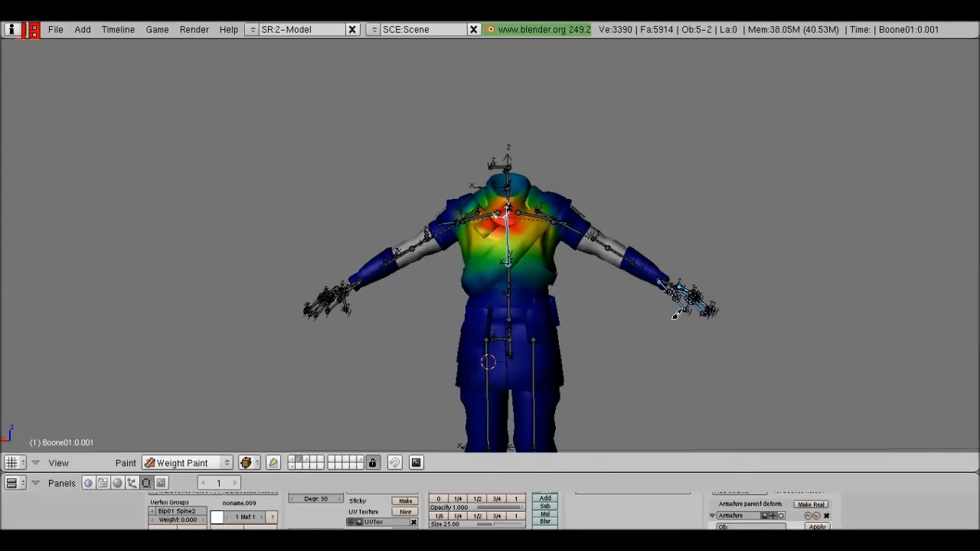
scroll(353, 306, up, 2)
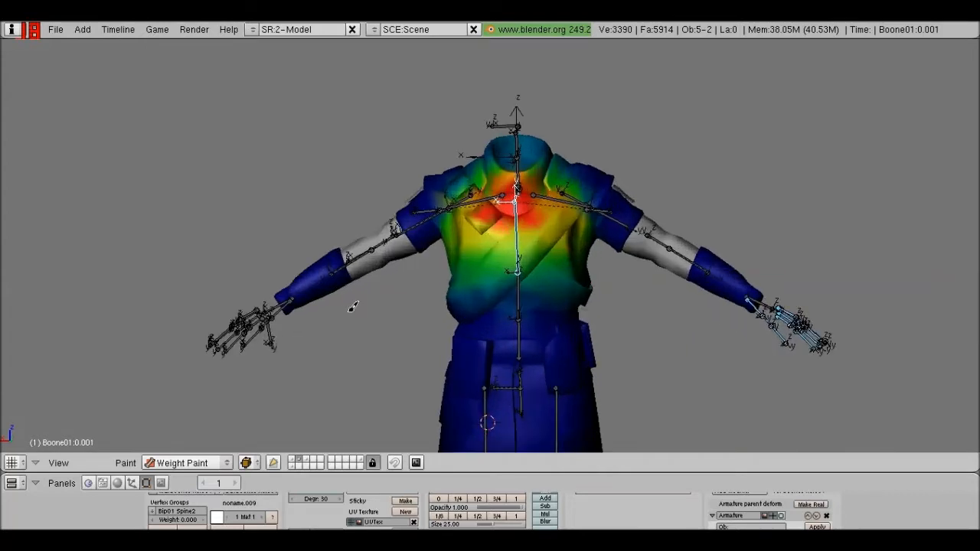
scroll(353, 306, up, 2)
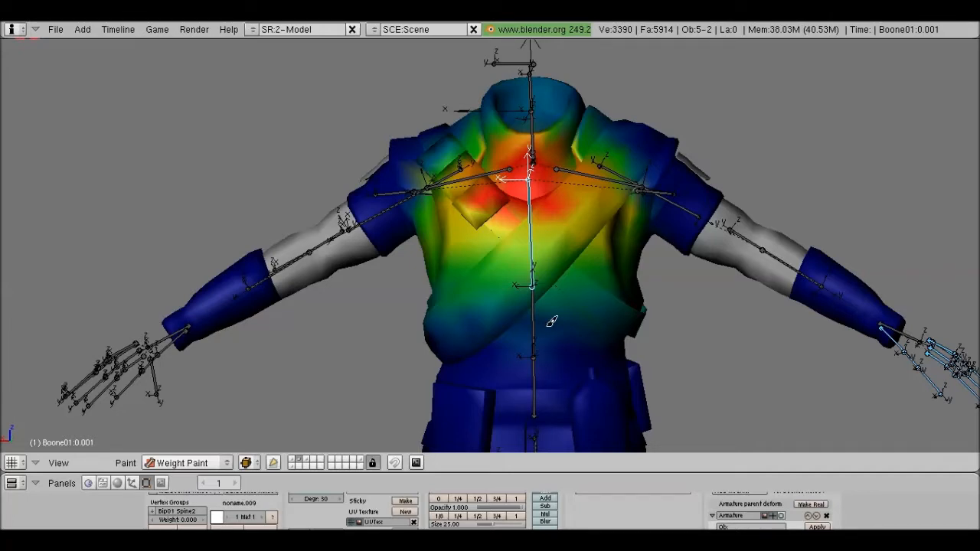
scroll(552, 320, down, 2)
shift+middle_drag(594, 280, 699, 198)
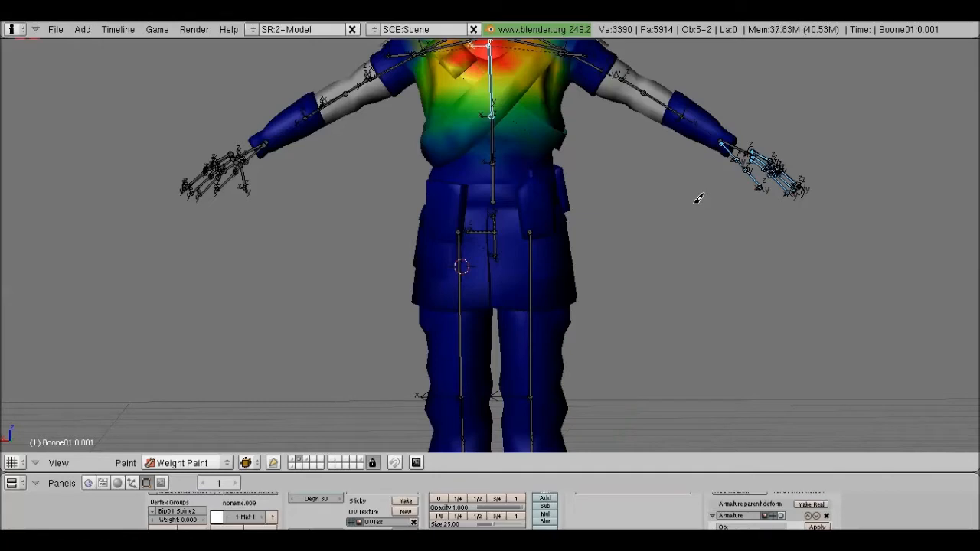
key(r)
key(r)
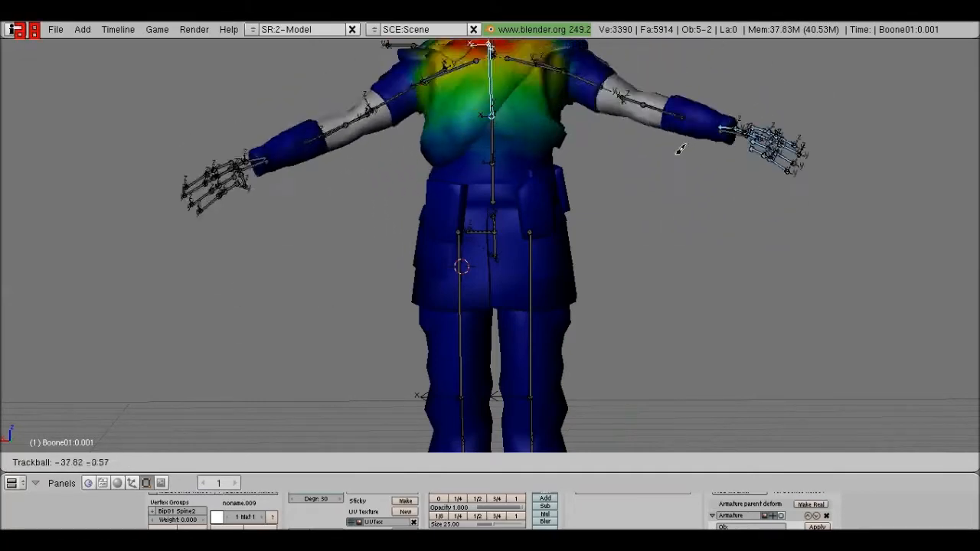
right_click(663, 217)
Step: Try rotating the Bip01 Spine2 bone both in the view plane and freely to test the chest's weights
shift+middle_drag(503, 132, 523, 324)
scroll(546, 254, up, 4)
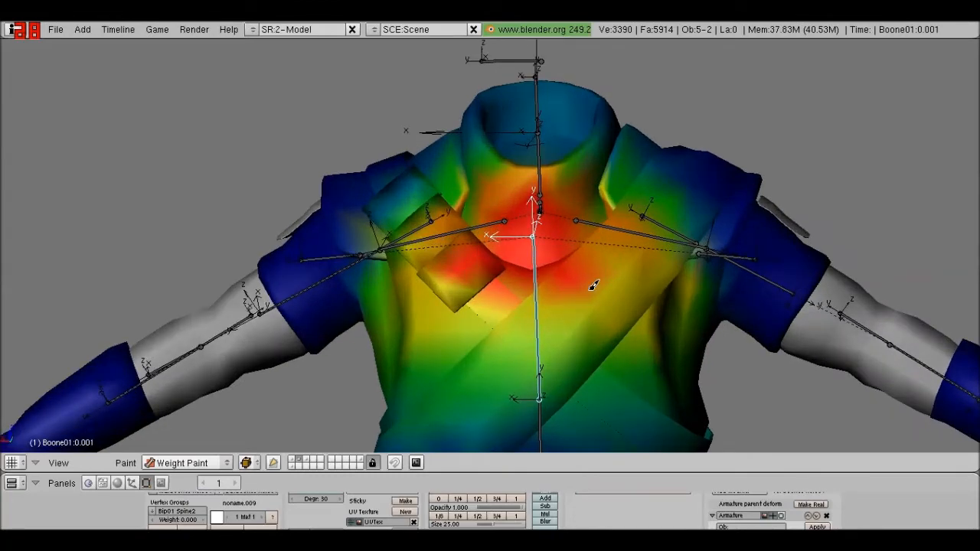
key(r)
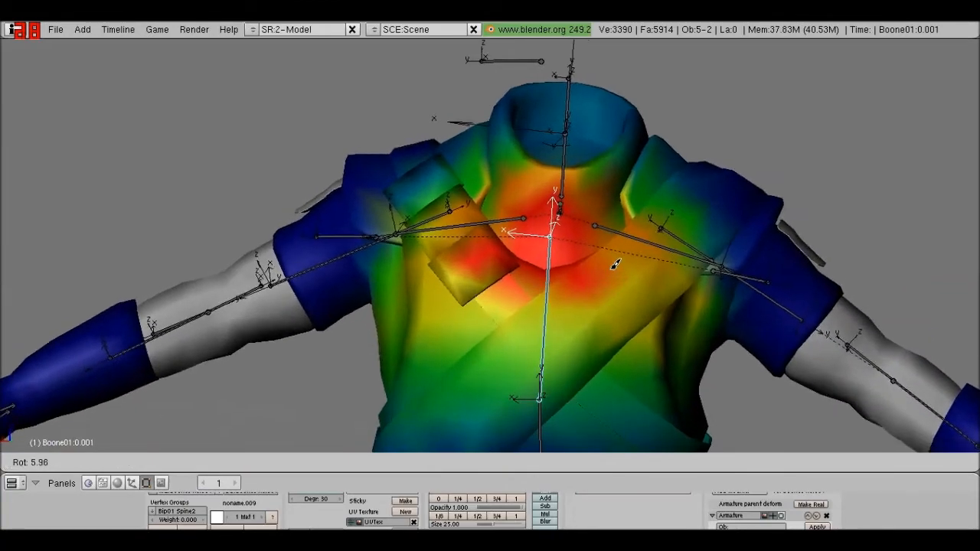
key(r)
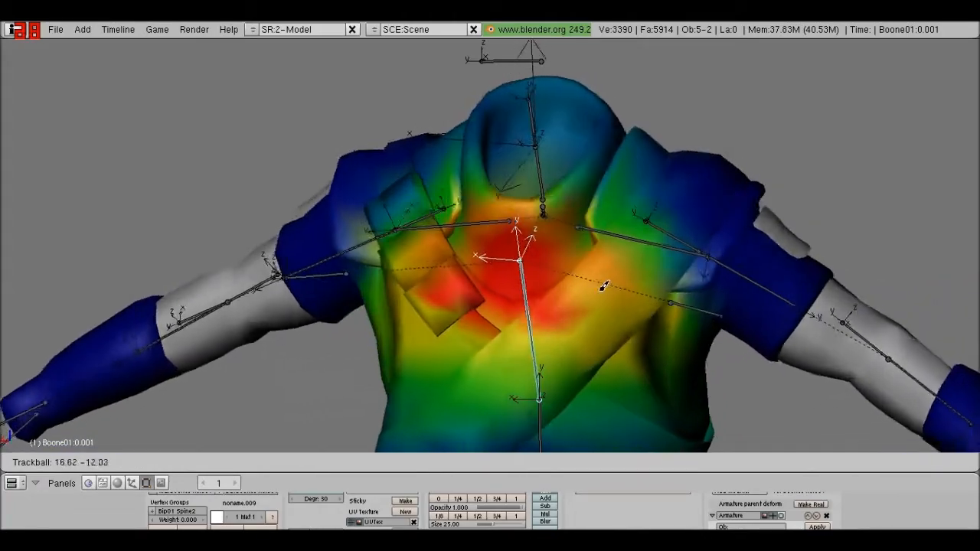
right_click(565, 300)
scroll(561, 304, down, 3)
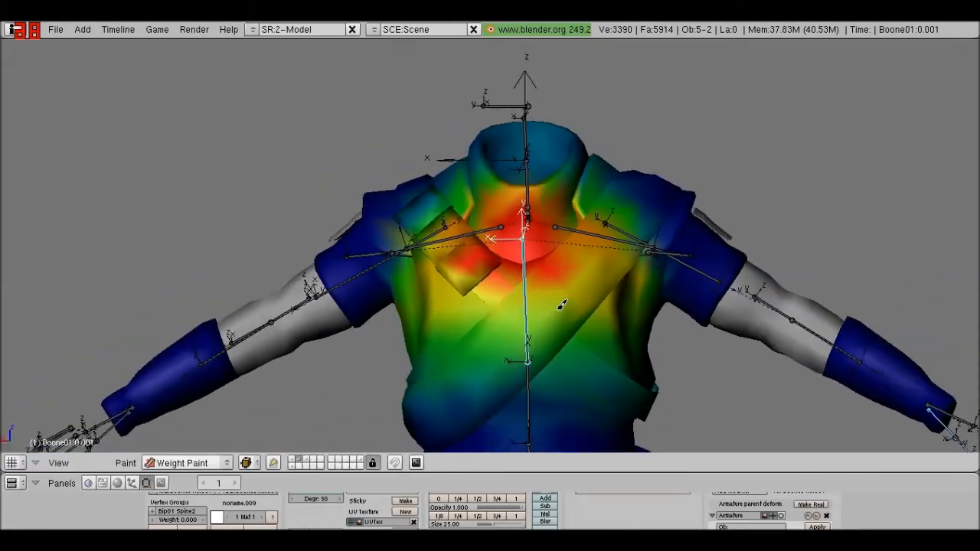
key(r)
key(r)
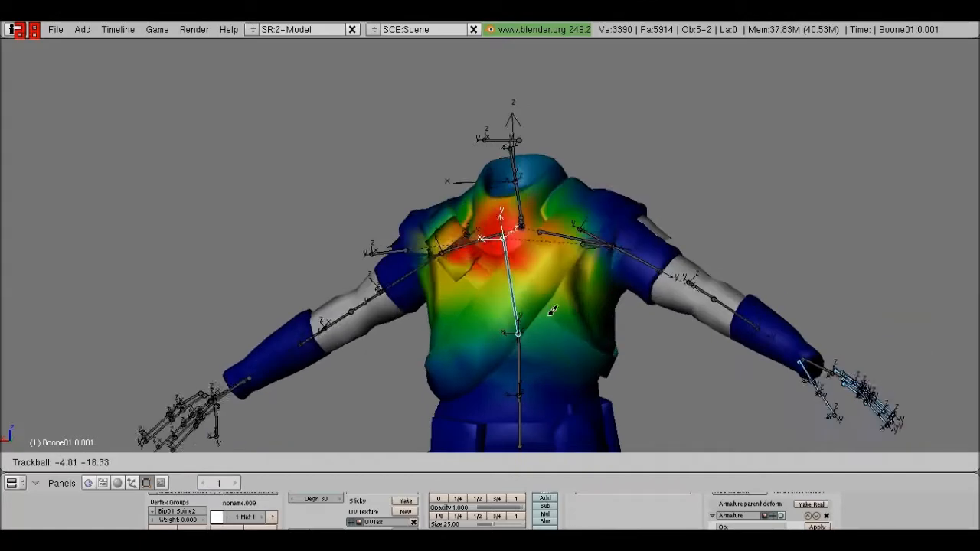
right_click(530, 289)
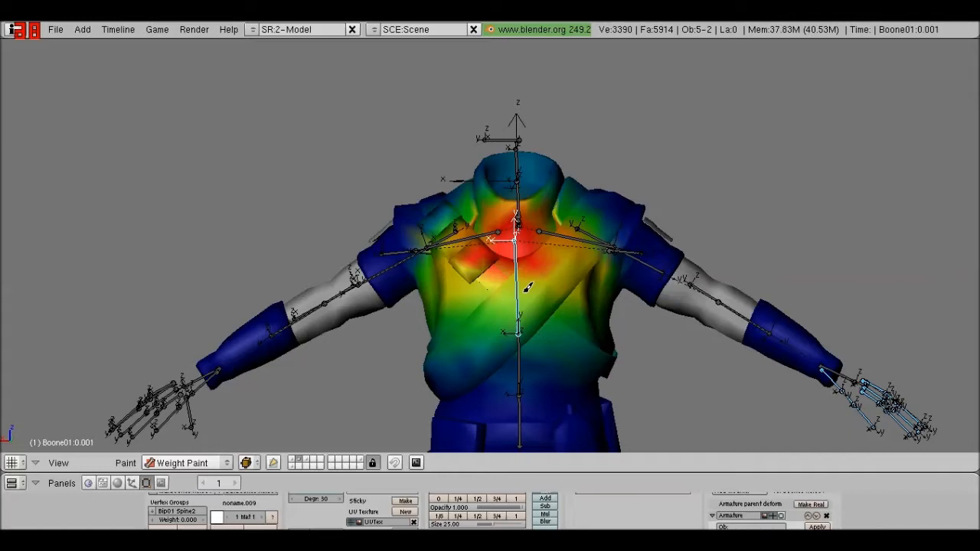
Step: Display the weights of the spine, clavicle and upper arm bones one after another on both sides
right_click(522, 346)
right_click(518, 268)
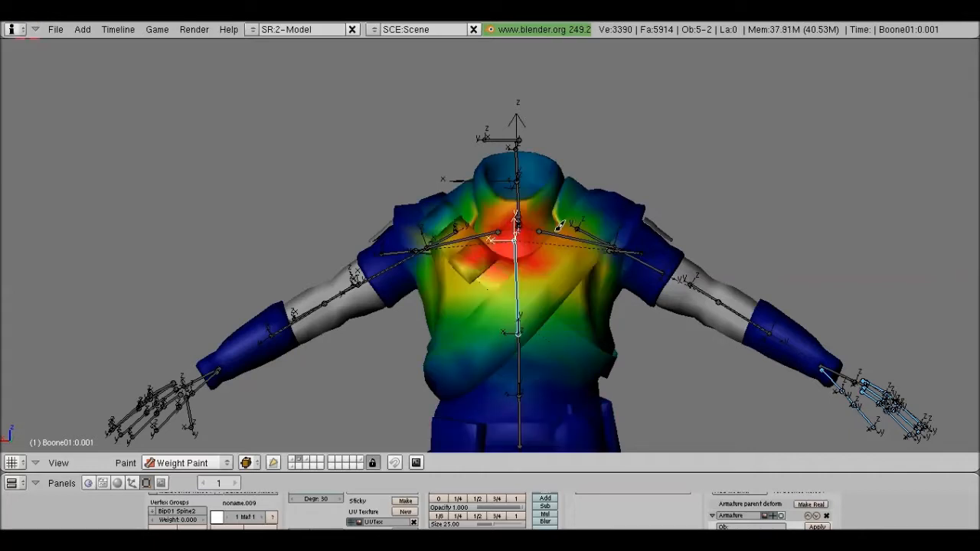
right_click(454, 245)
right_click(592, 245)
right_click(642, 263)
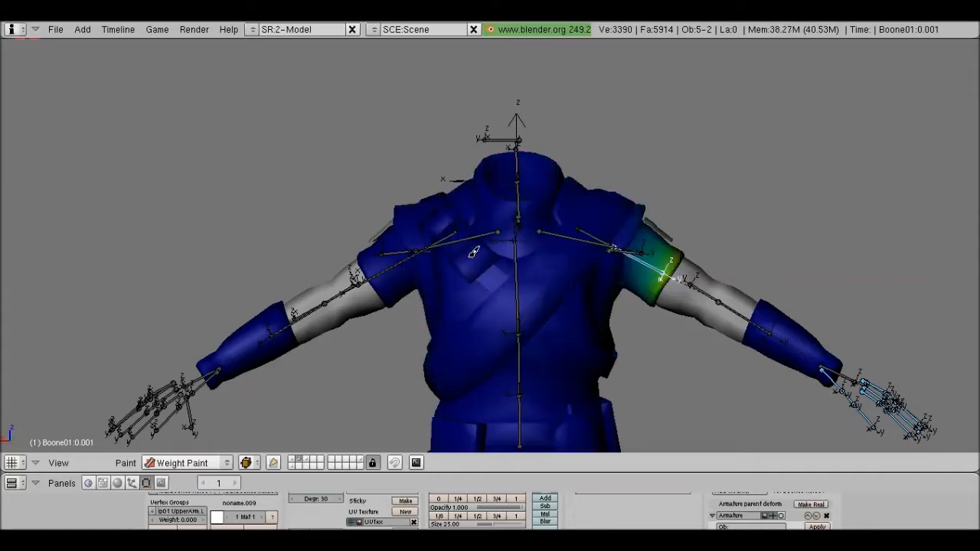
right_click(392, 264)
Step: Redisplay the Bip01 Spine2 bone's weights, and examine the left clavicle's weights around the shoulder from several angles
scroll(528, 293, up, 1)
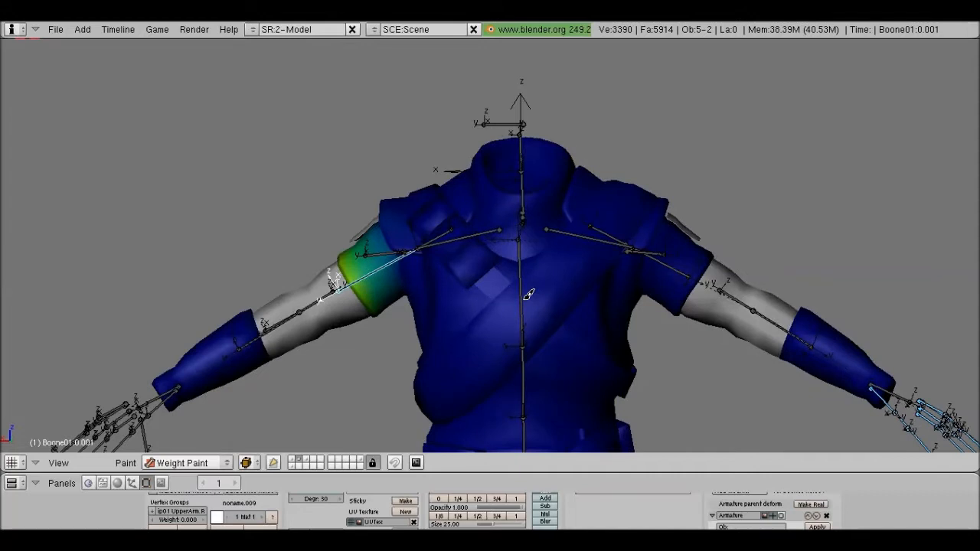
right_click(527, 293)
scroll(601, 225, up, 1)
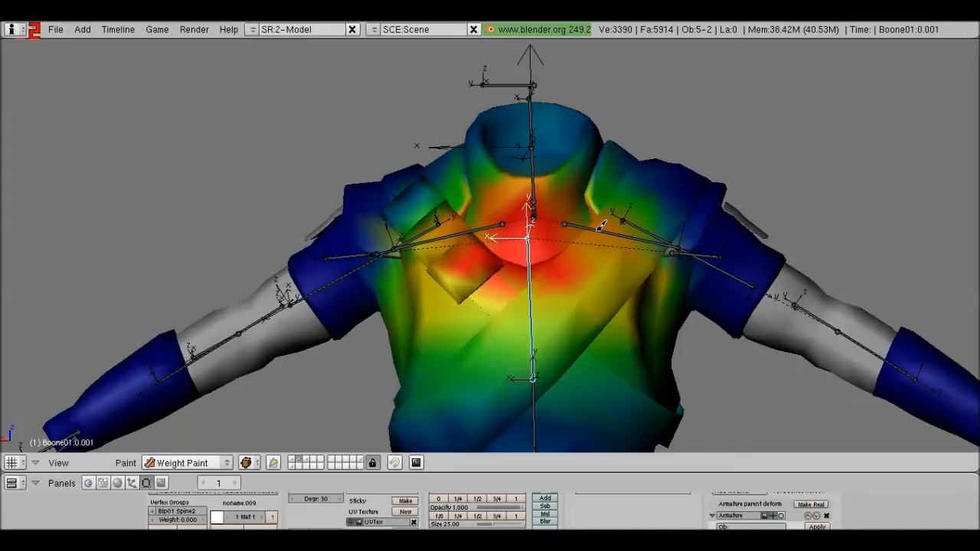
right_click(487, 231)
right_click(568, 280)
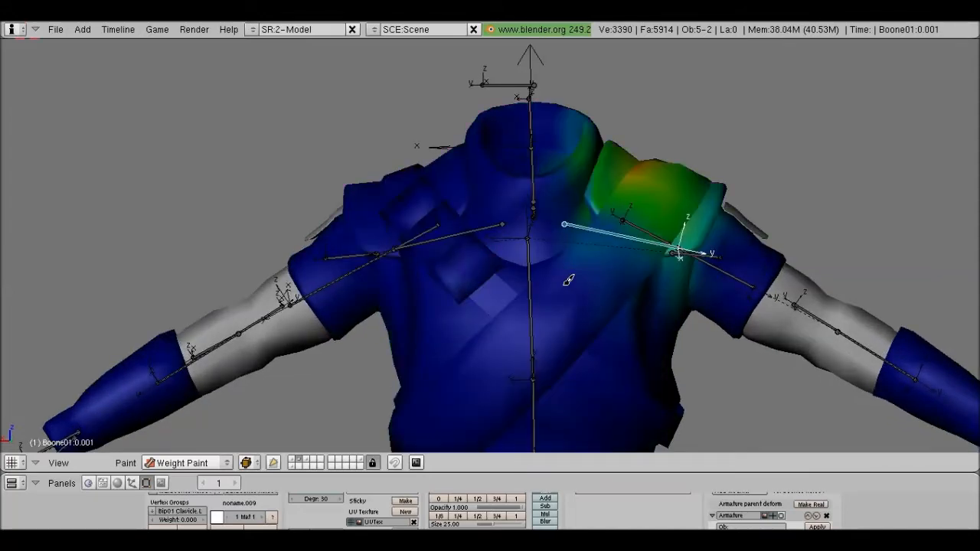
scroll(568, 280, up, 2)
middle_drag(549, 247, 514, 263)
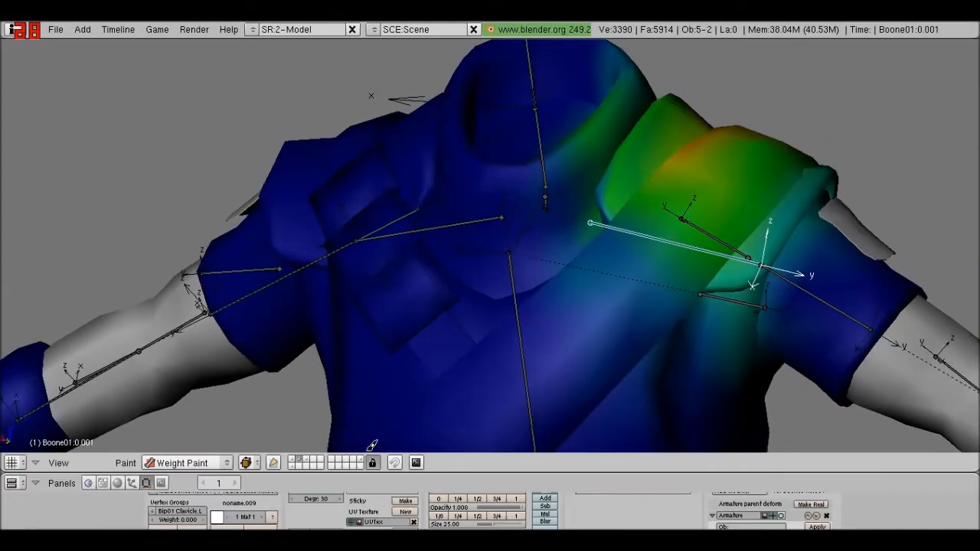
scroll(336, 427, down, 2)
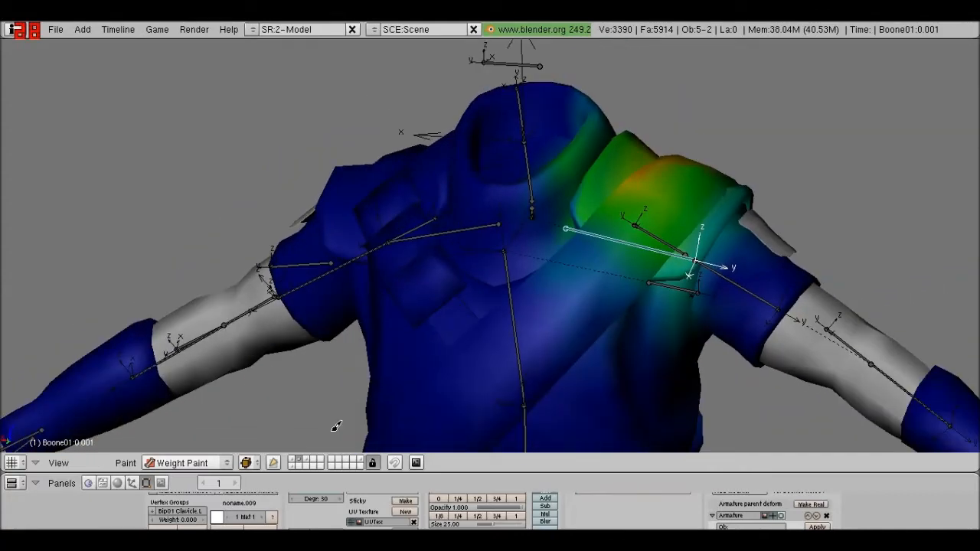
mouse_move(642, 226)
middle_down()
mouse_move(657, 260)
mouse_move(537, 330)
middle_up()
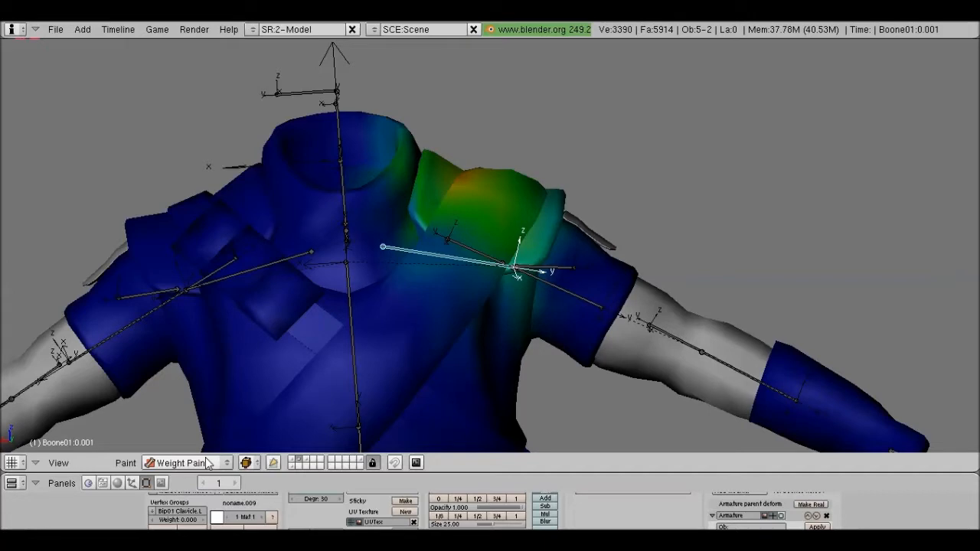
Step: Take the outfit out of Weight Paint into textured display, and return to posing the skeleton
key(alt+z)
key(ctrl+Tab)
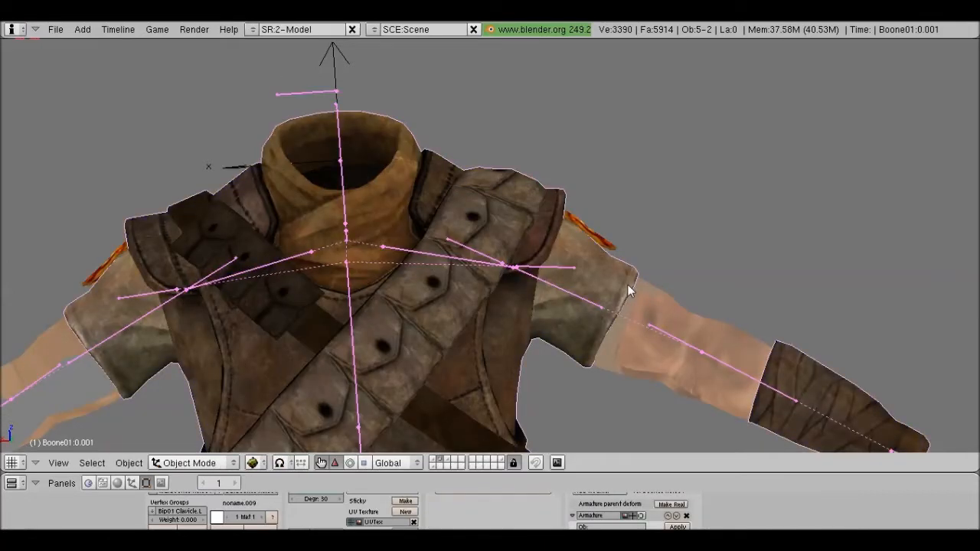
key(ctrl+Tab)
Step: Try raising the left clavicle bone by rotating it around the global Y axis
key(r)
key(y)
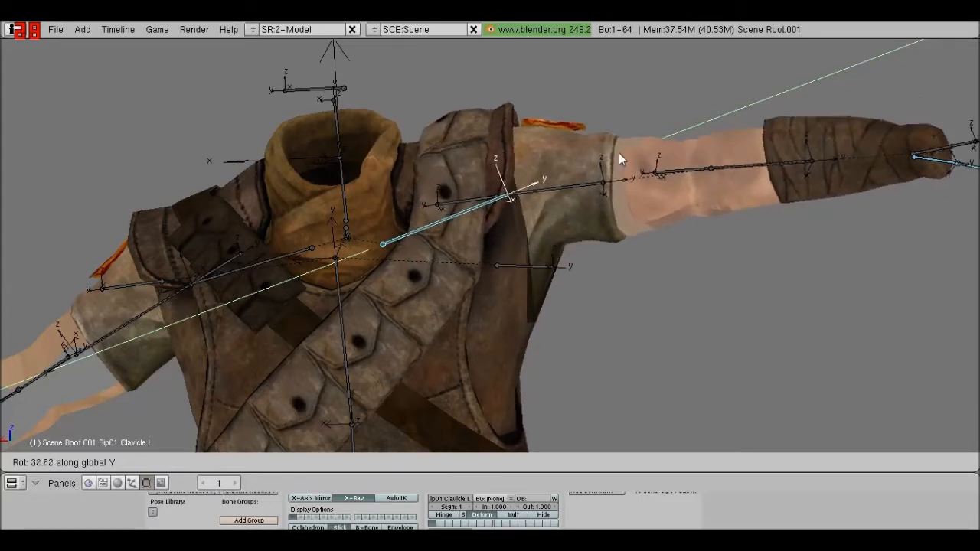
click(679, 270)
Step: Rotate the left upper arm bone down around the global Y axis until the arm hangs beside the torso
key(bracketright)
shift+middle_drag(679, 264, 675, 227)
key(r)
key(y)
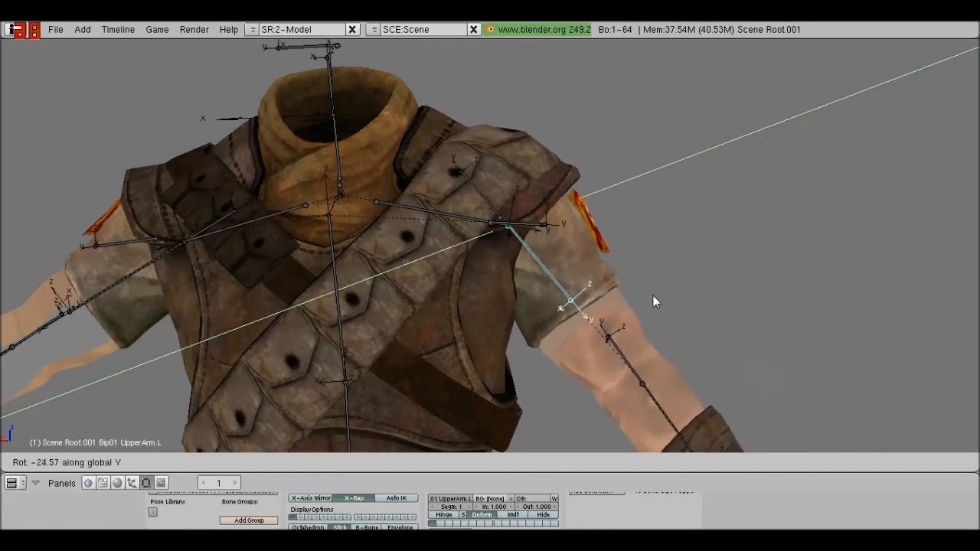
click(613, 352)
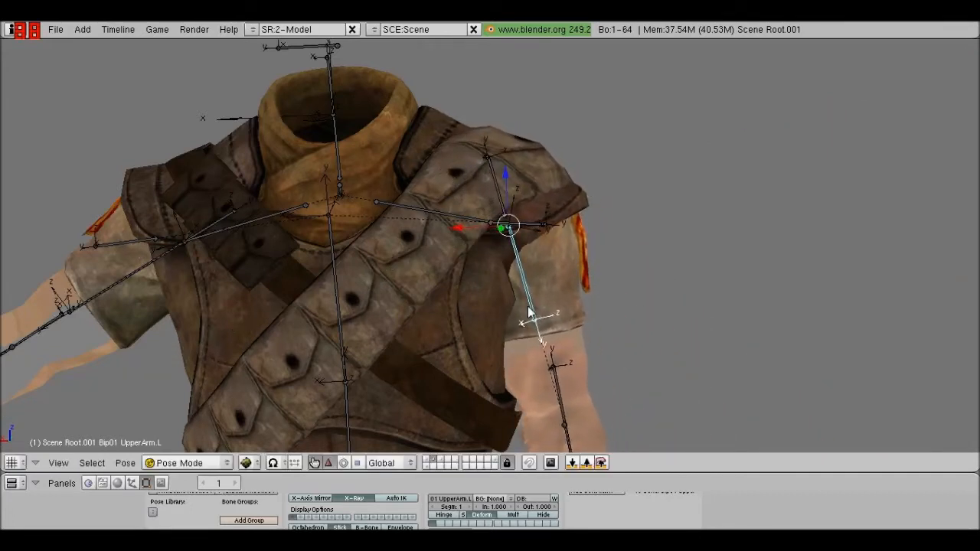
Step: Try raising the lowered left upper arm bone around the global Y axis
key(r)
key(y)
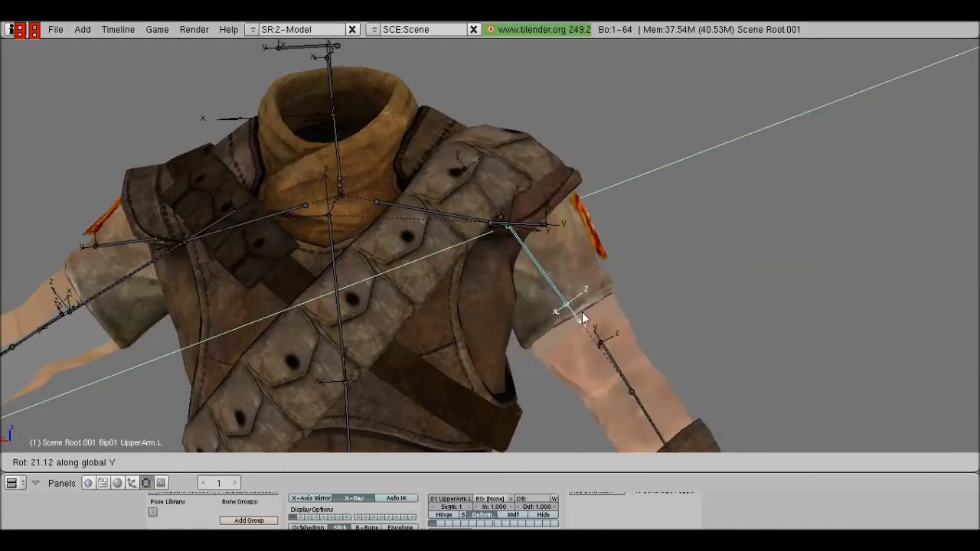
right_click(559, 273)
Step: Select the Bip01 Neck1 bone and try a free trackball rotation to bend the collar
scroll(559, 274, down, 2)
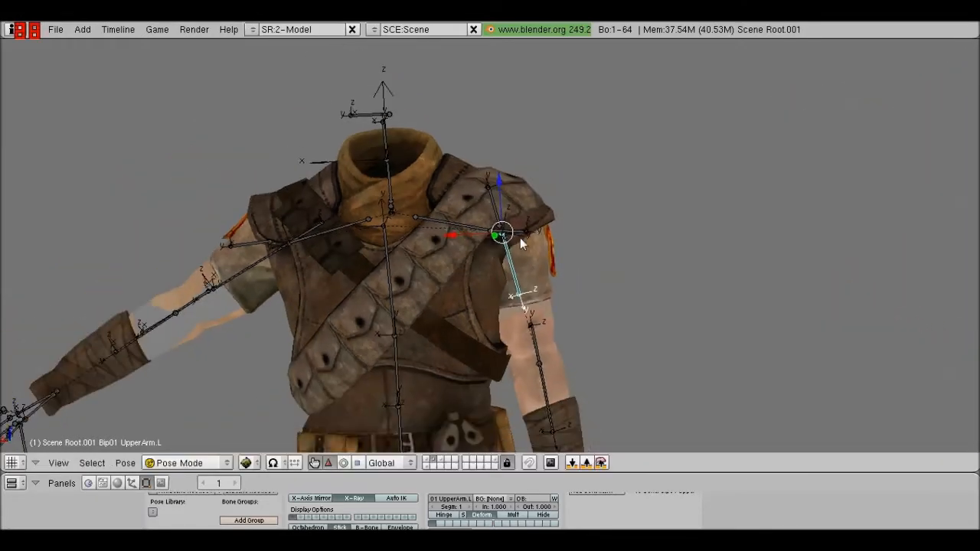
shift+middle_drag(520, 238, 593, 216)
right_click(464, 162)
shift+middle_drag(494, 169, 513, 215)
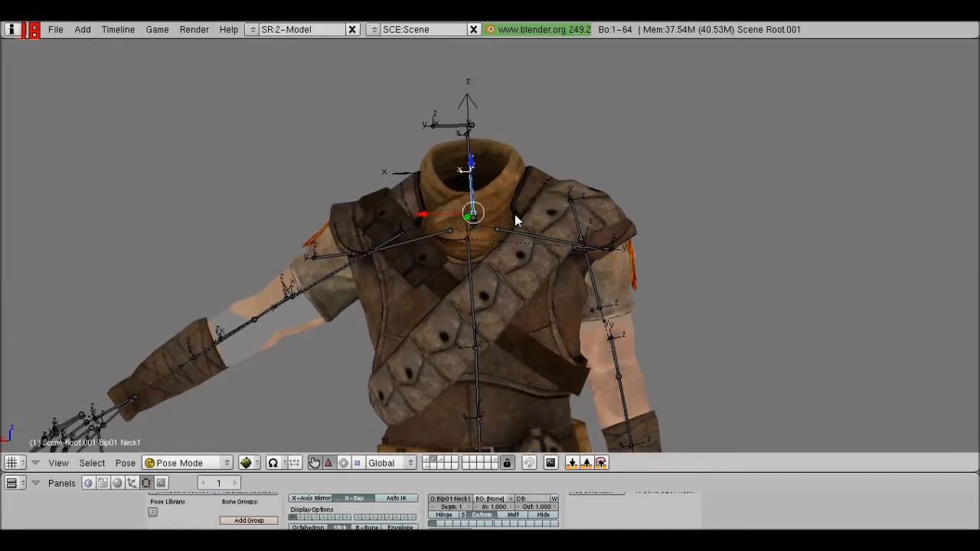
scroll(550, 235, up, 2)
key(r)
key(r)
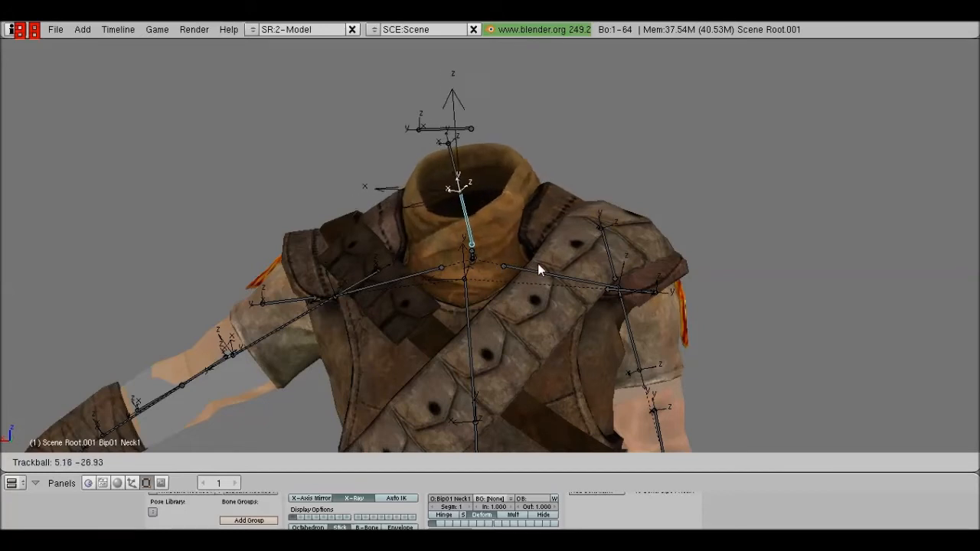
click(442, 271)
Step: Rotate the right upper arm bone down around the global Y axis to lower the arm toward the body
middle_drag(442, 268, 357, 260)
right_click(357, 256)
key(r)
key(y)
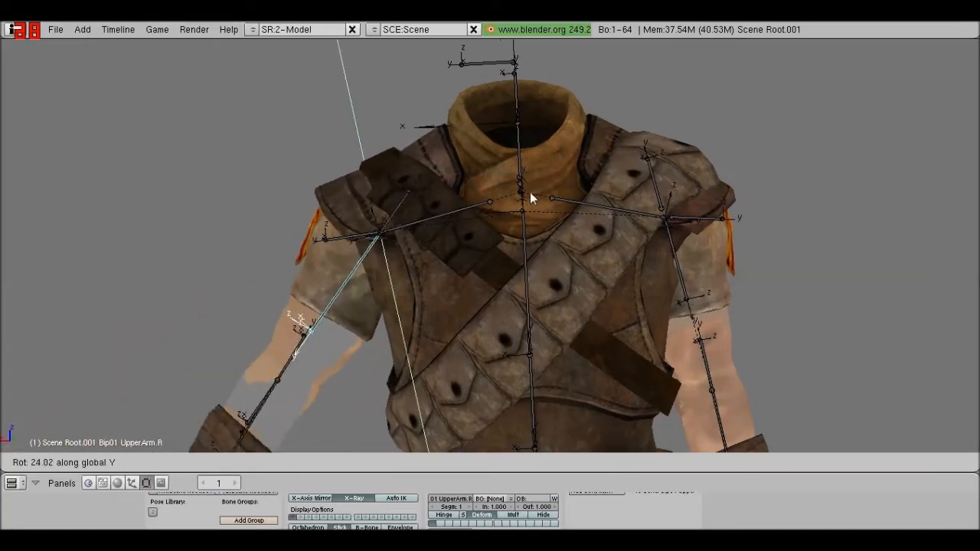
click(536, 267)
Step: Select the Bip01 Spine2 bone and try free trackball rotations to twist the upper torso with the arms lowered
scroll(536, 270, down, 2)
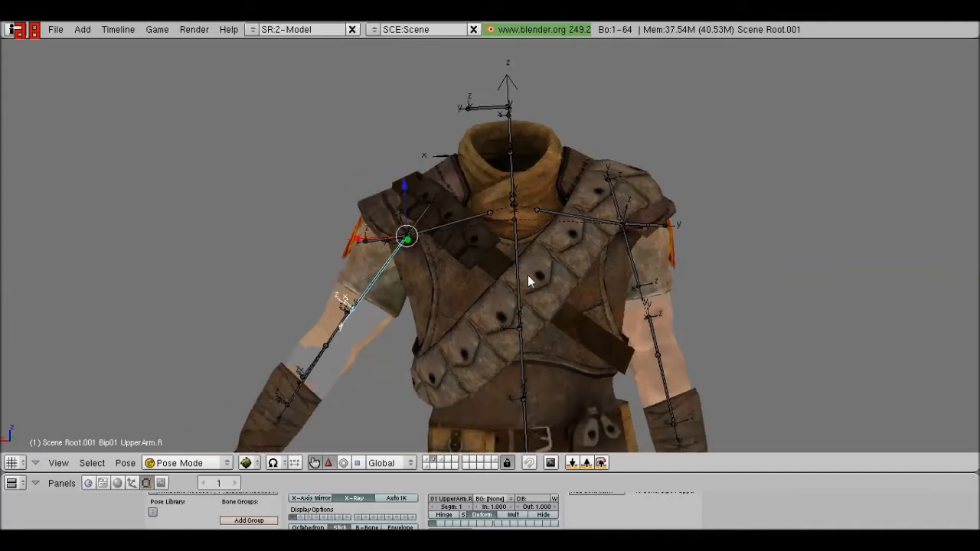
scroll(536, 291, down, 3)
shift+scroll(536, 314, down, 2)
right_click(522, 304)
scroll(521, 304, up, 3)
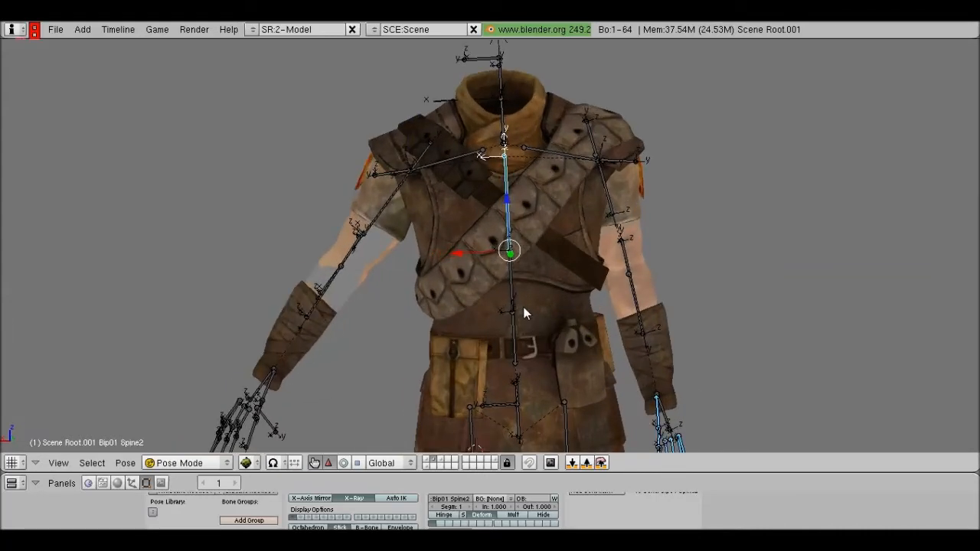
key(r)
key(r)
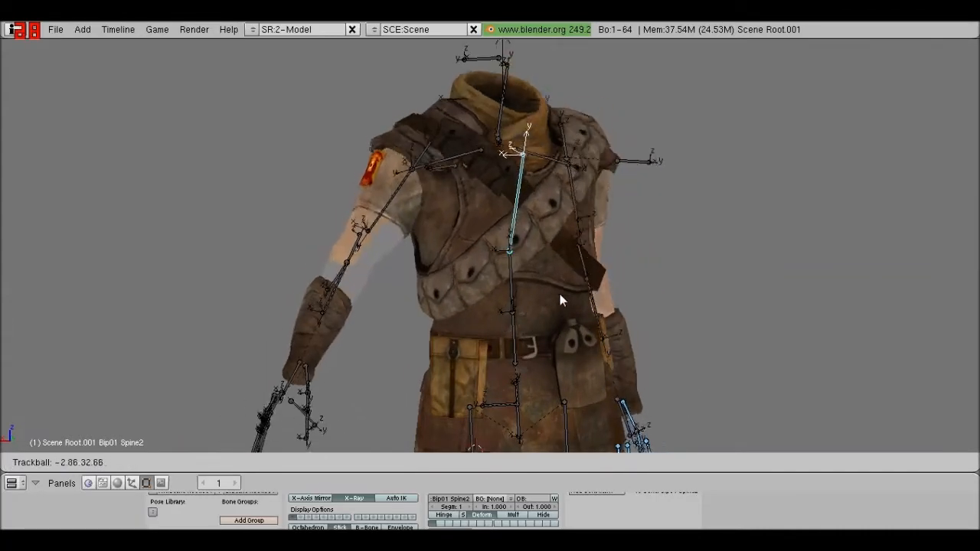
key(Escape)
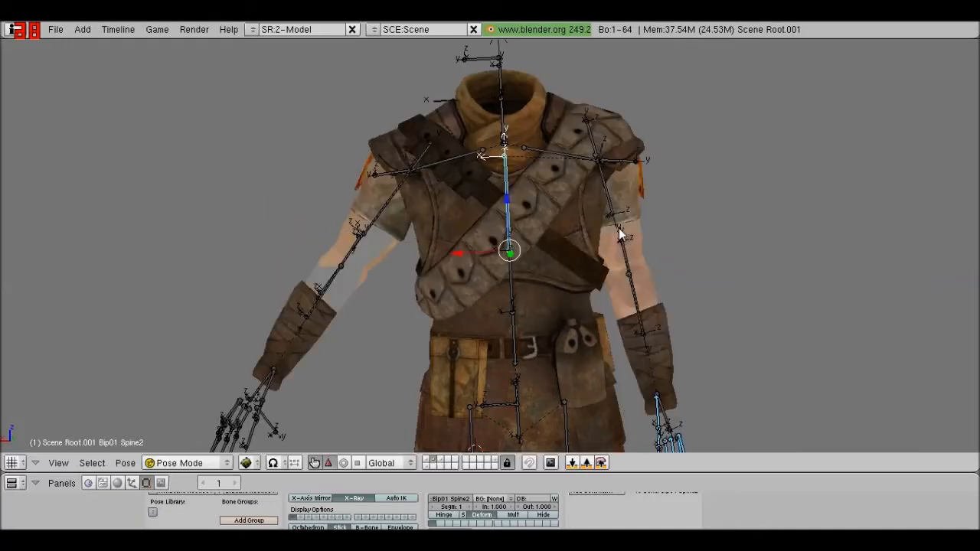
key(r)
key(r)
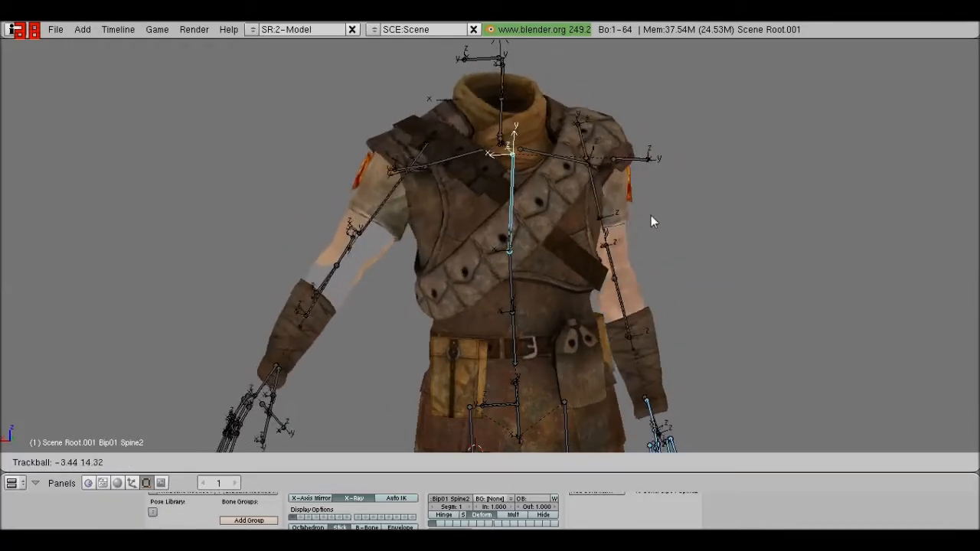
key(Escape)
Step: Select the Bip01 Spine1 bone and try a free trackball rotation to bend the torso above the belt
key(bracketleft)
shift+middle_drag(591, 375, 597, 247)
scroll(597, 248, up, 1)
shift+middle_drag(590, 213, 550, 243)
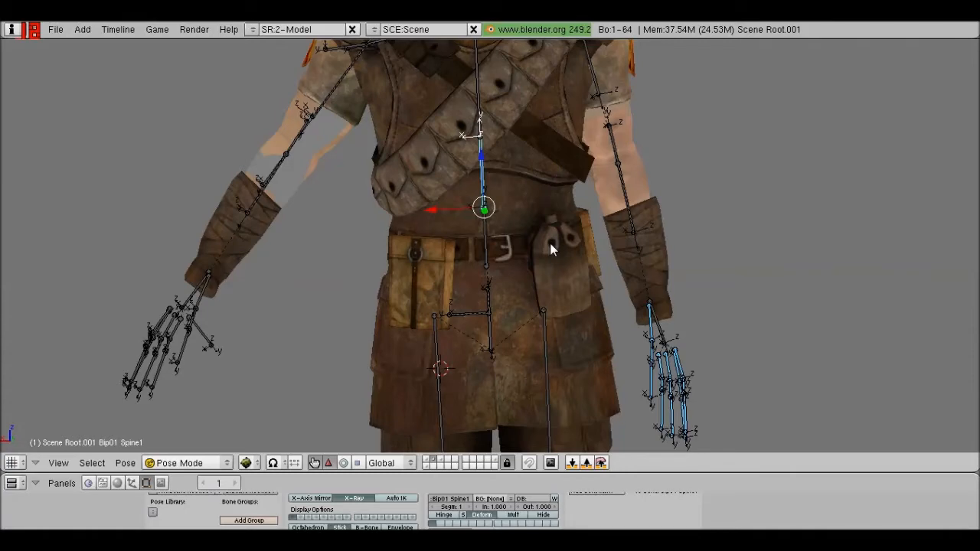
key(r)
key(r)
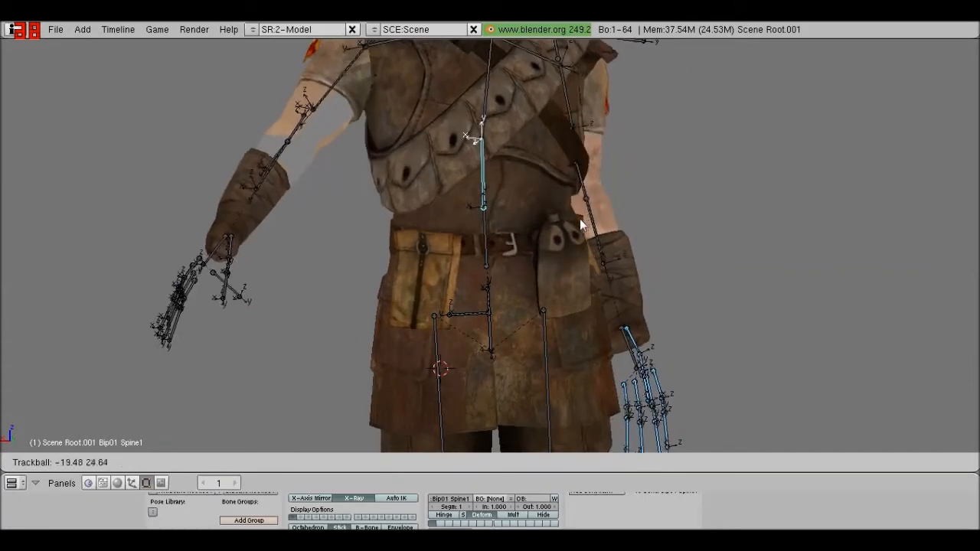
right_click(521, 238)
Step: Select the Bip01 Spine bone and try a free trackball rotation to test how the belt and pouches follow
right_click(498, 245)
key(r)
key(r)
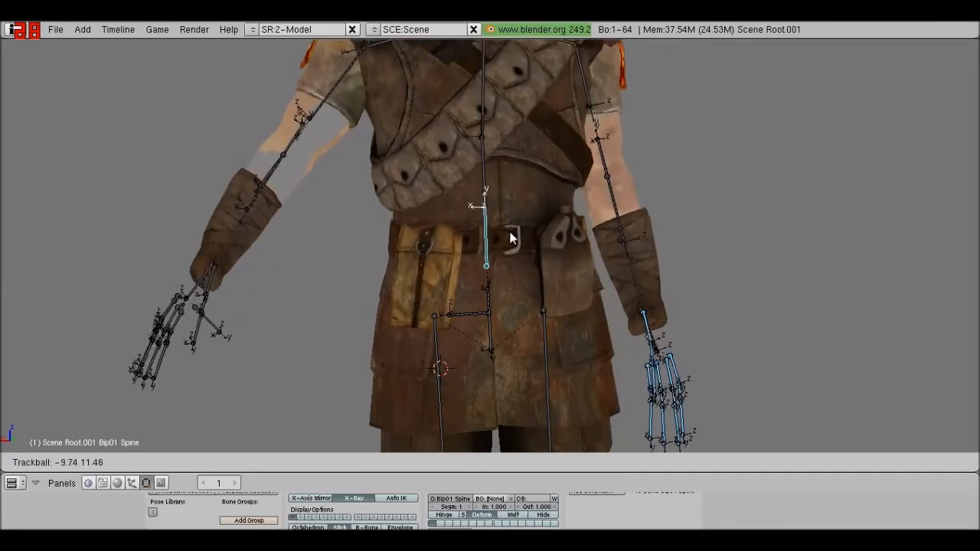
right_click(487, 340)
Step: Select the Bip01 Pelvis bone and try a free trackball rotation in the textured view
right_click(487, 342)
key(r)
key(r)
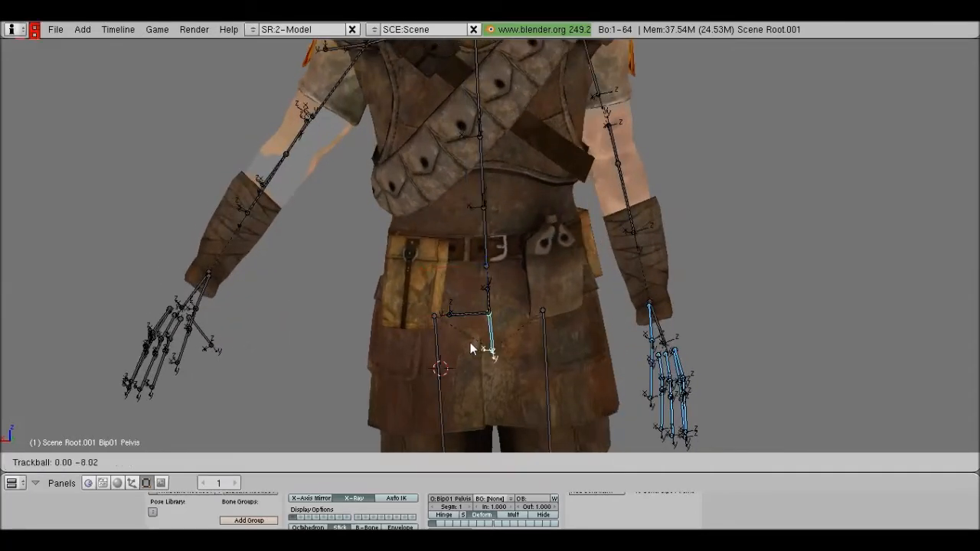
right_click(461, 361)
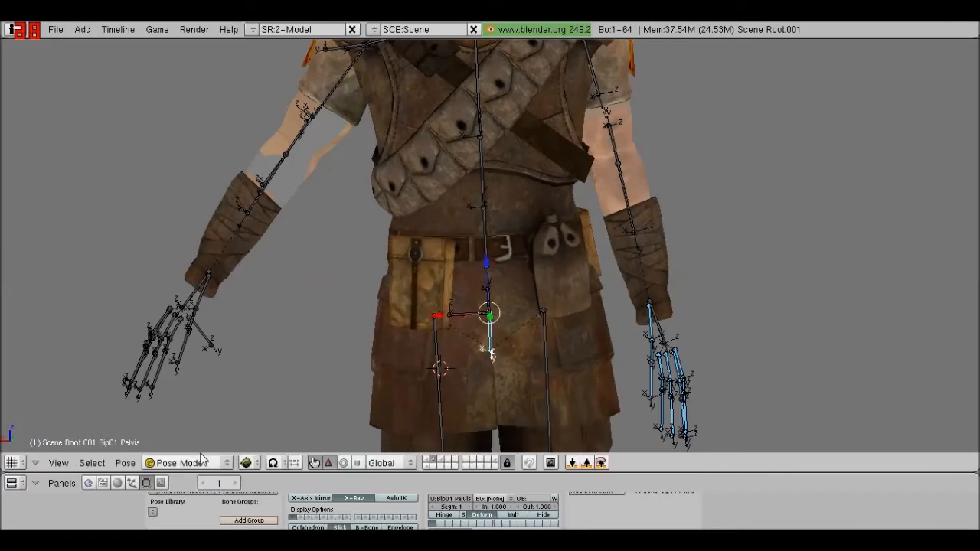
Step: Switch to untextured shading and put the outfit mesh in Weight Paint mode with the Bip01 Spine weights displayed
key(alt+z)
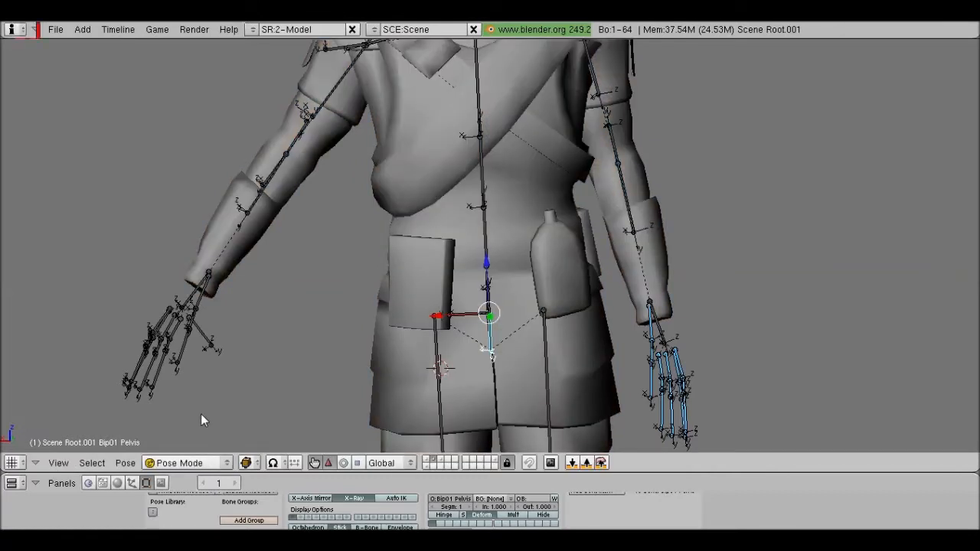
click(196, 376)
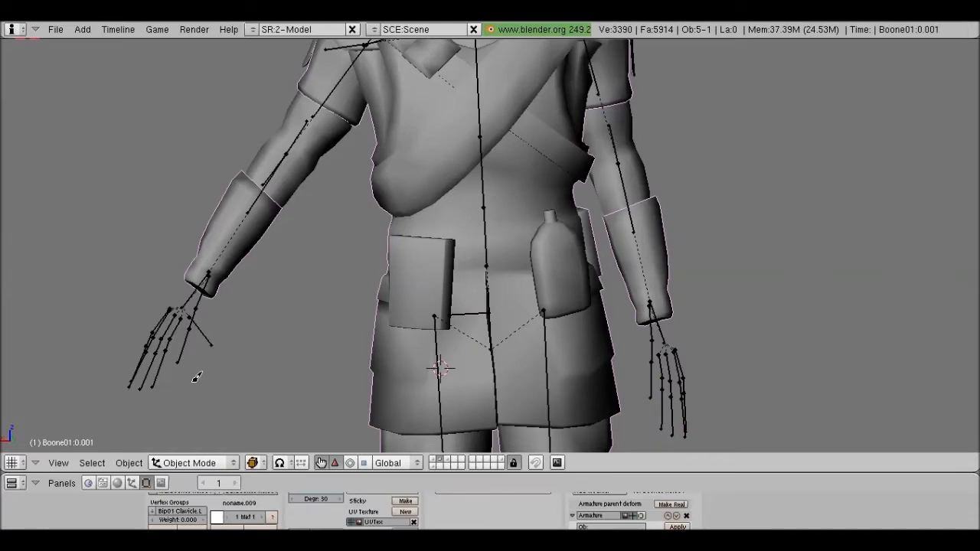
key(ctrl+Tab)
scroll(444, 289, up, 2)
right_click(483, 260)
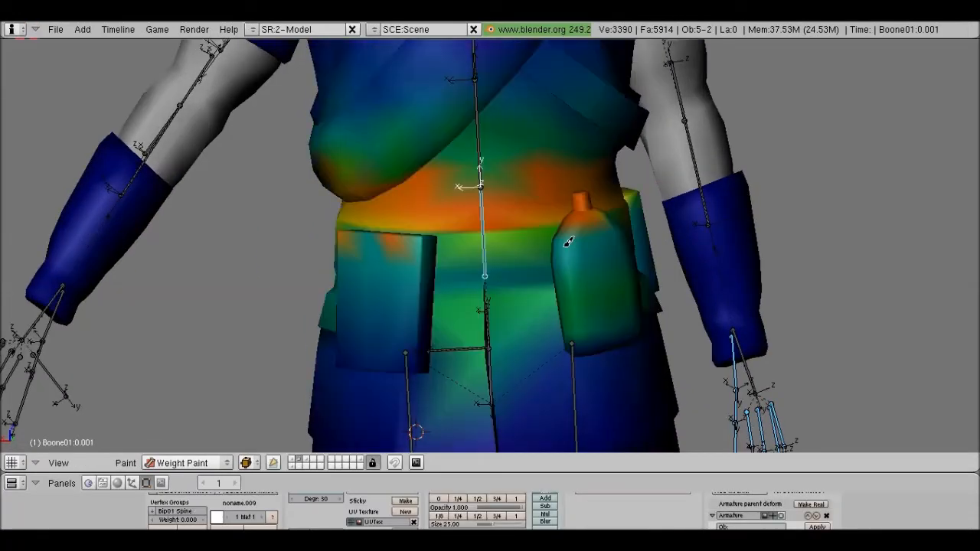
Step: Display the Bip01 Spine1 weights and examine them around the waist, belt pouch and canteen
mouse_move(549, 242)
middle_down()
mouse_move(519, 276)
mouse_move(611, 272)
middle_up()
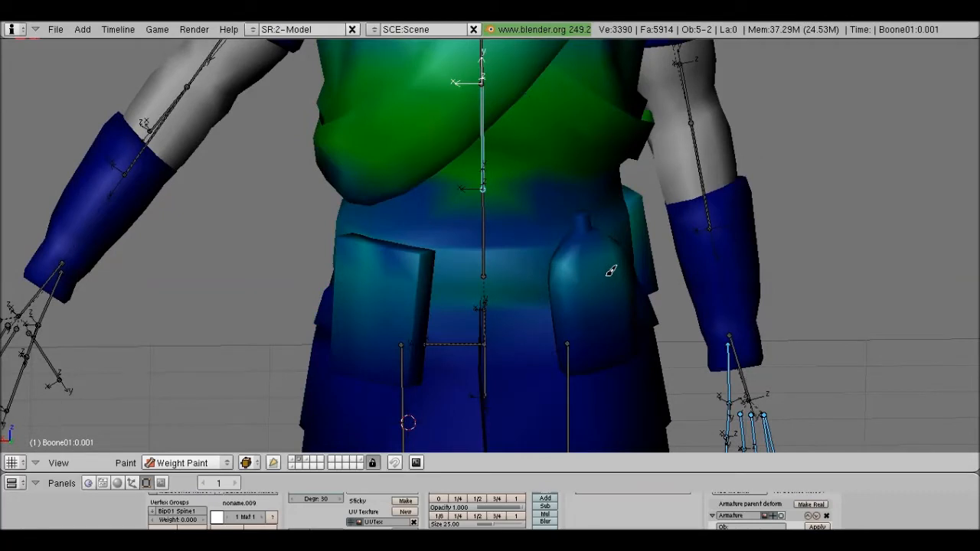
middle_drag(610, 271, 591, 245)
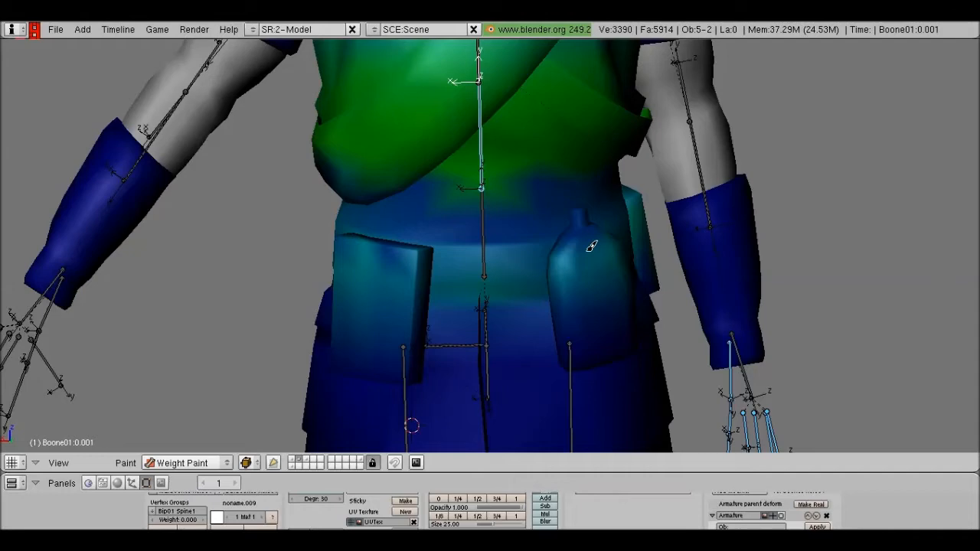
middle_drag(591, 246, 496, 378)
Step: Select the Bip01 Pelvis bone and try free trackball rotations with its weight map displayed on the pouches and skirt
right_click(543, 304)
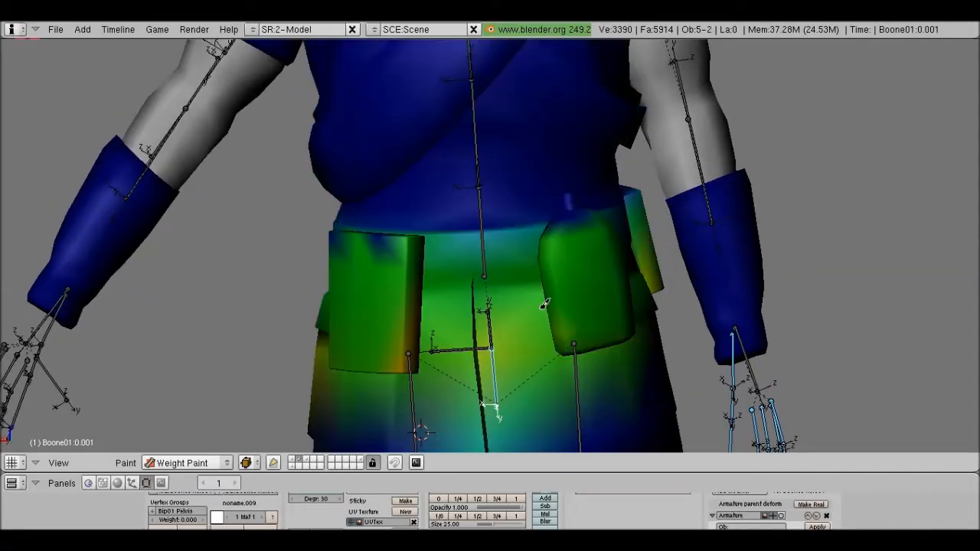
key(r)
key(r)
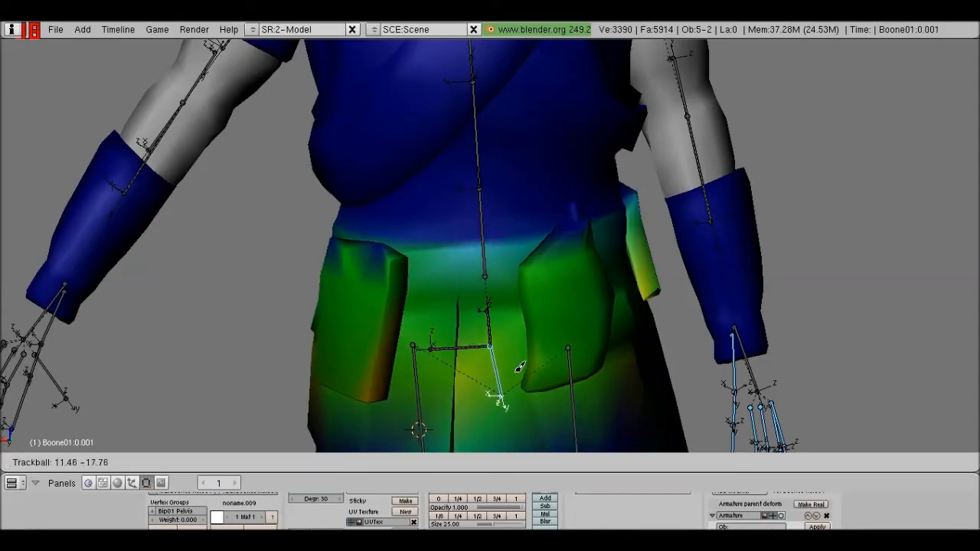
click(481, 383)
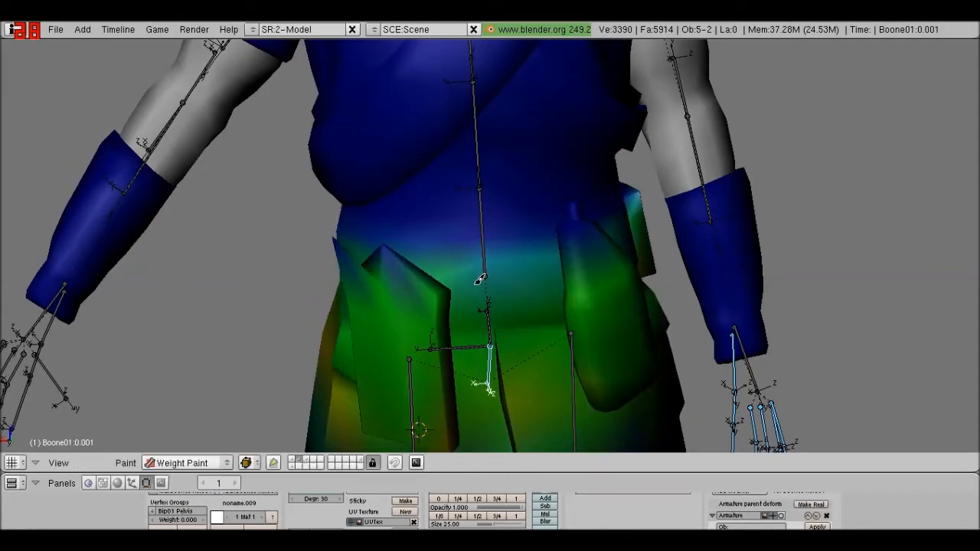
middle_drag(467, 282, 639, 297)
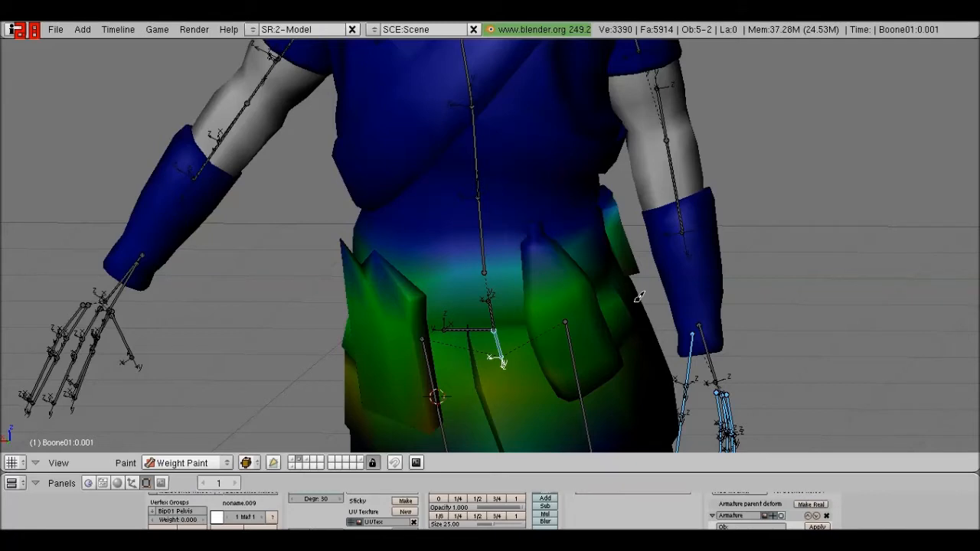
key(r)
key(r)
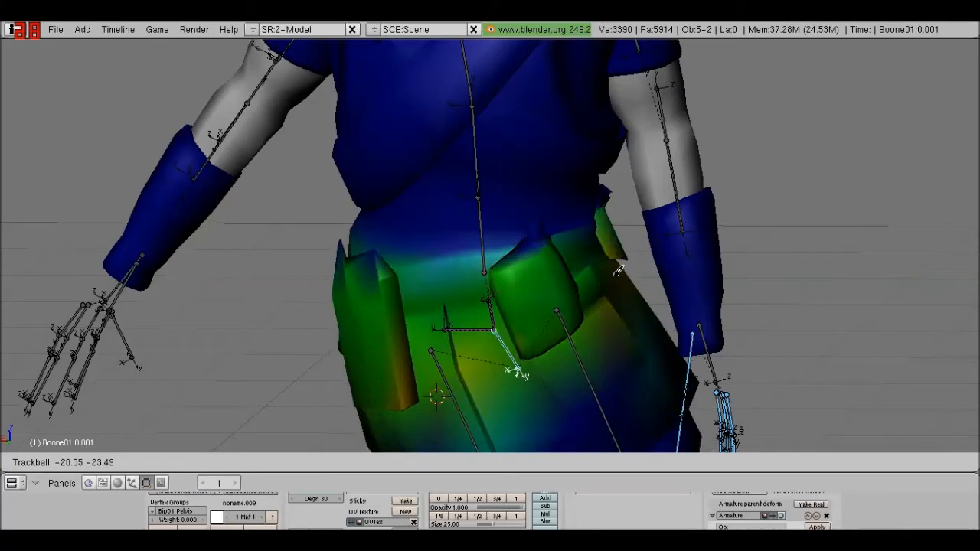
click(574, 264)
scroll(575, 264, down, 2)
Step: Undo the pelvis bone rotations to restore the waist pose
key(ctrl+z)
key(ctrl+z)
key(ctrl+z)
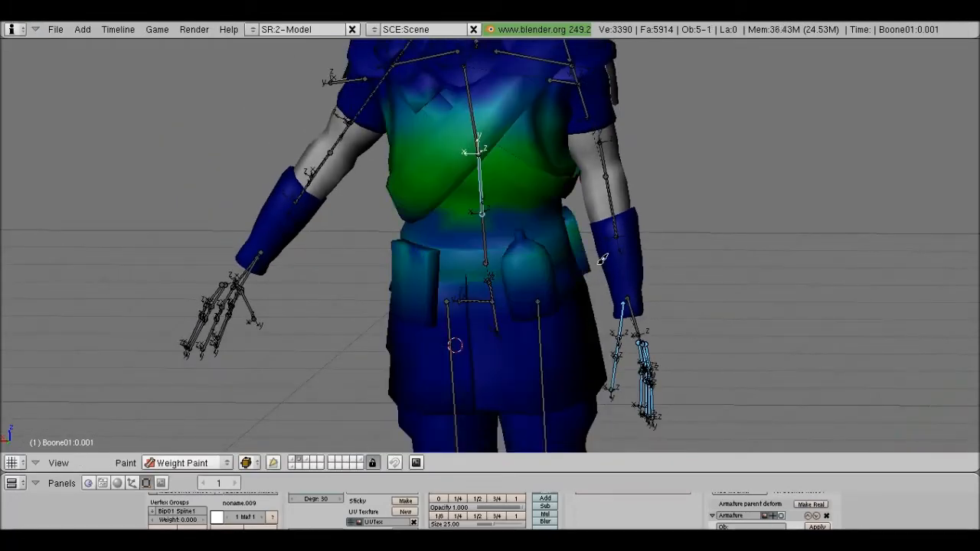
middle_drag(622, 257, 462, 259)
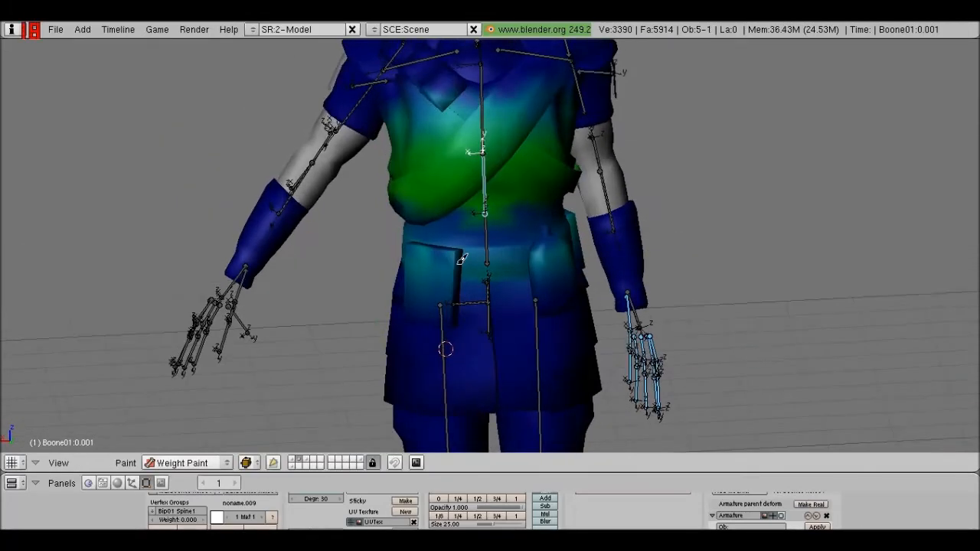
Step: Return the outfit to Object Mode and display the complete character on layer 1 with textured shading
click(238, 454)
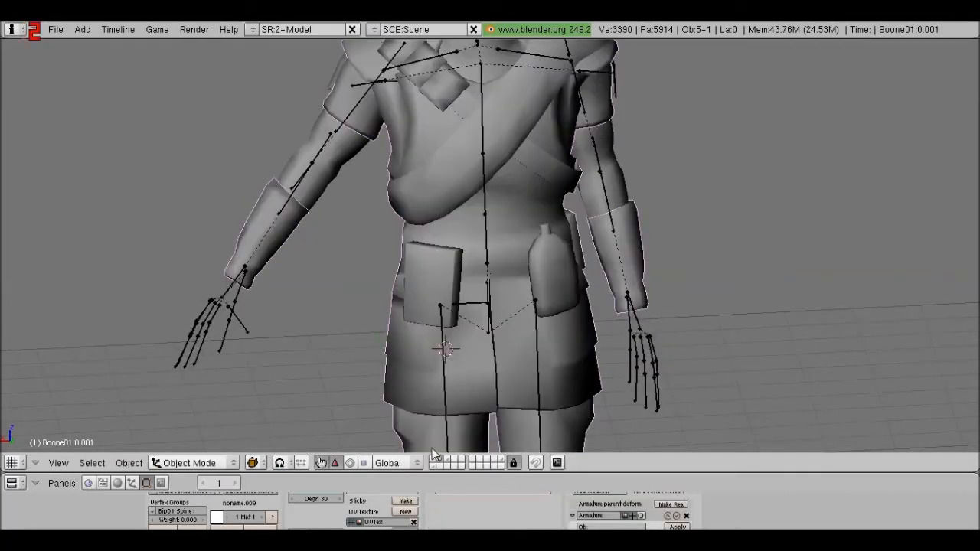
click(433, 458)
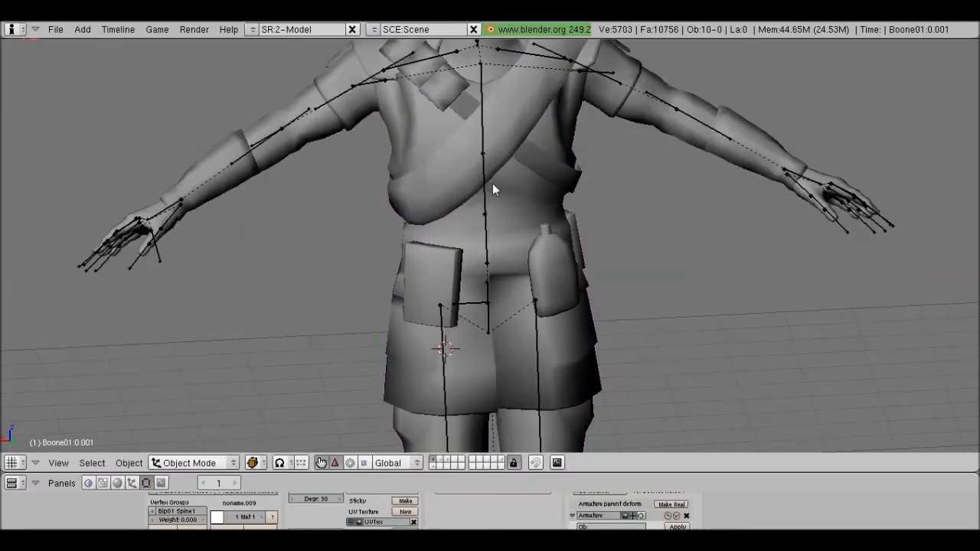
key(alt+z)
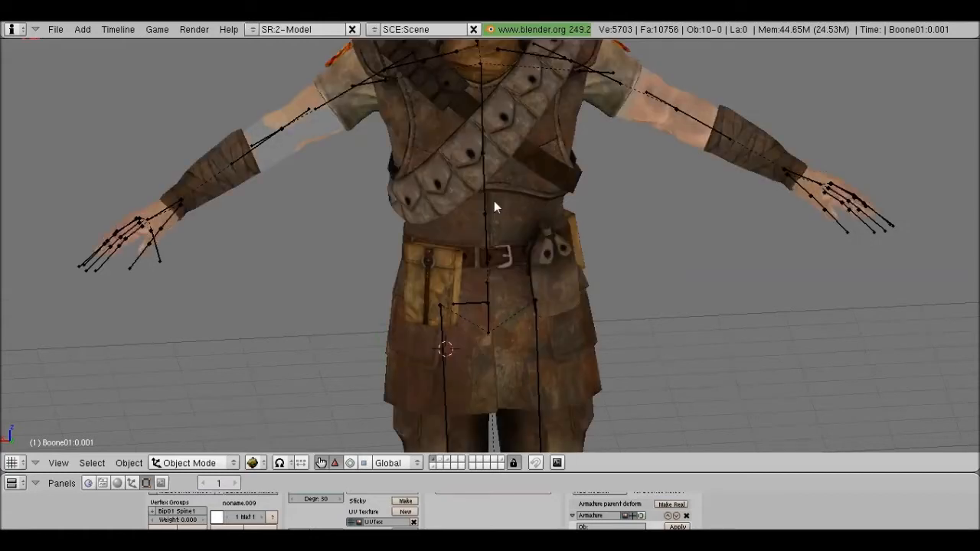
Step: Select the complete character's armature in Pose Mode and rotate the Bip01 UpperArm.R bone down around the global Y axis
shift+middle_drag(494, 201, 483, 239)
right_click(484, 190)
scroll(528, 204, up, 4)
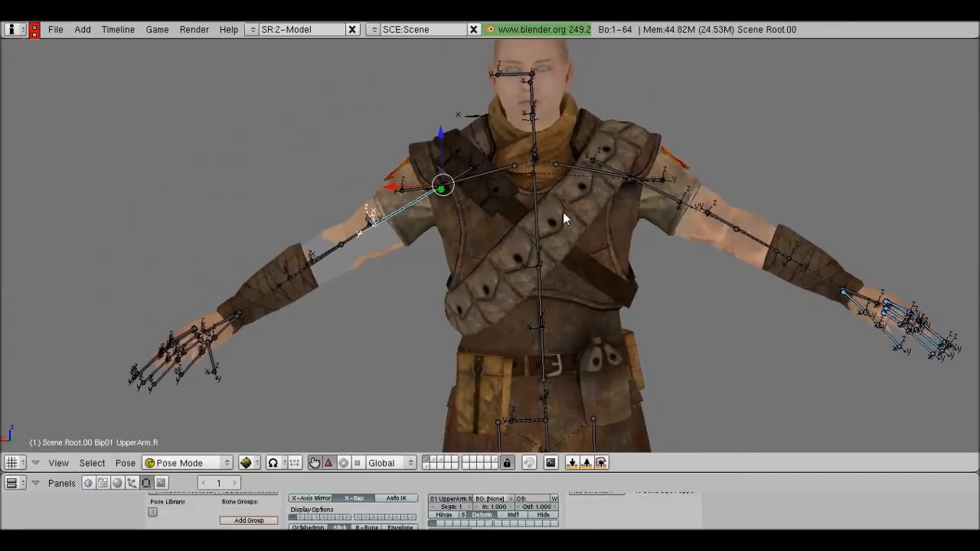
key(r)
key(y)
click(779, 196)
Step: Rotate the Bip01 UpperArm.L bone down around the global Y axis
right_click(780, 196)
key(r)
key(y)
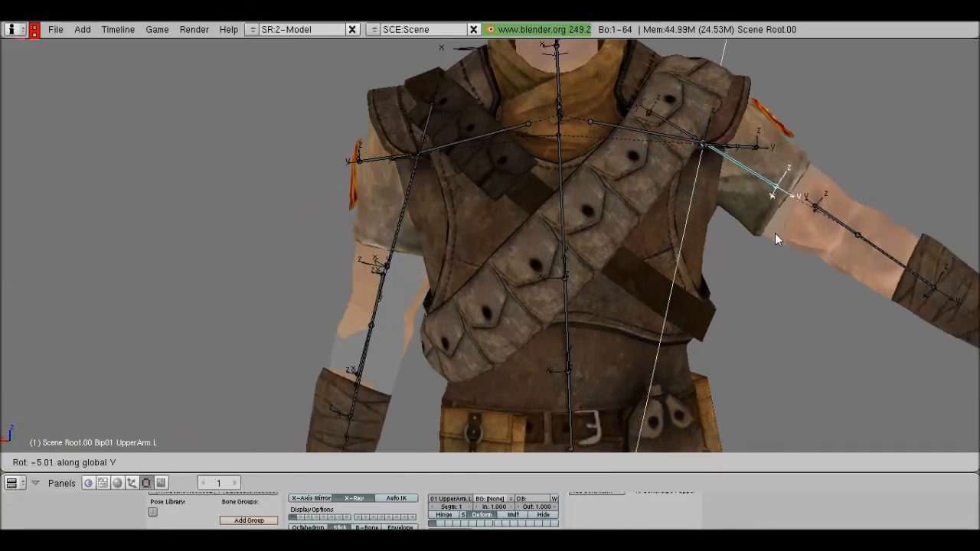
click(718, 230)
Step: Select the complete character's Bip01 Neck1 bone and try a free trackball rotation to turn the head and collar
shift+middle_drag(718, 230, 719, 316)
right_click(634, 299)
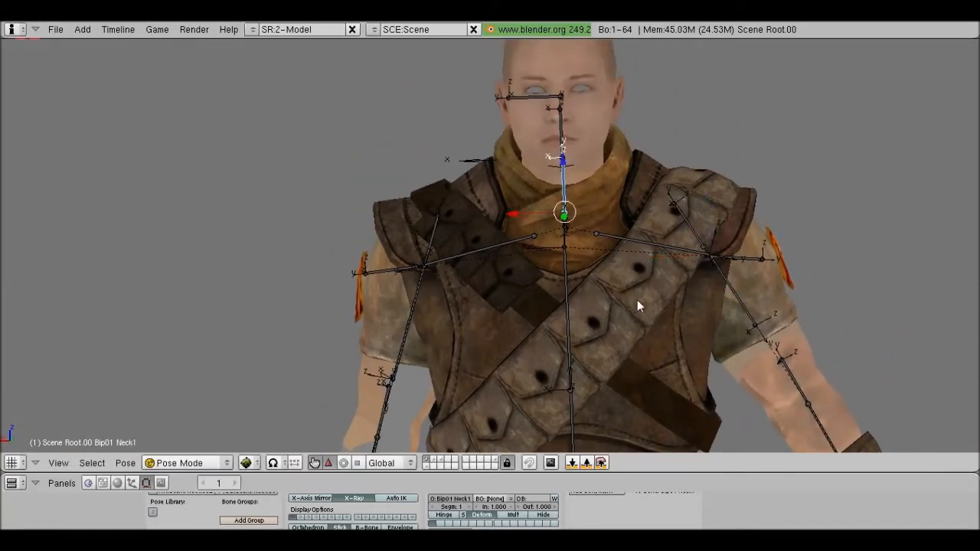
key(r)
key(r)
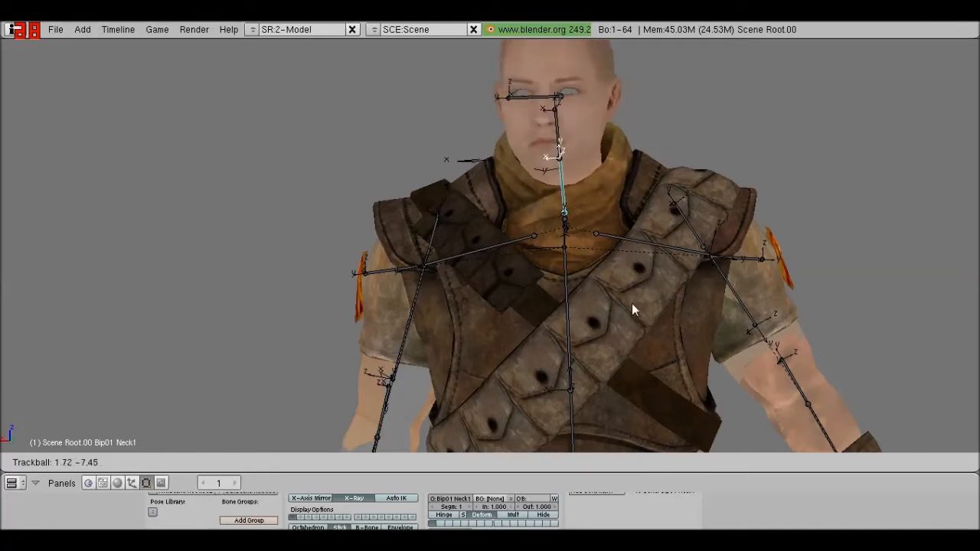
click(672, 274)
Step: Select the Bip01 Clavicle.R bone and try rotating it around the global Y axis
right_click(672, 270)
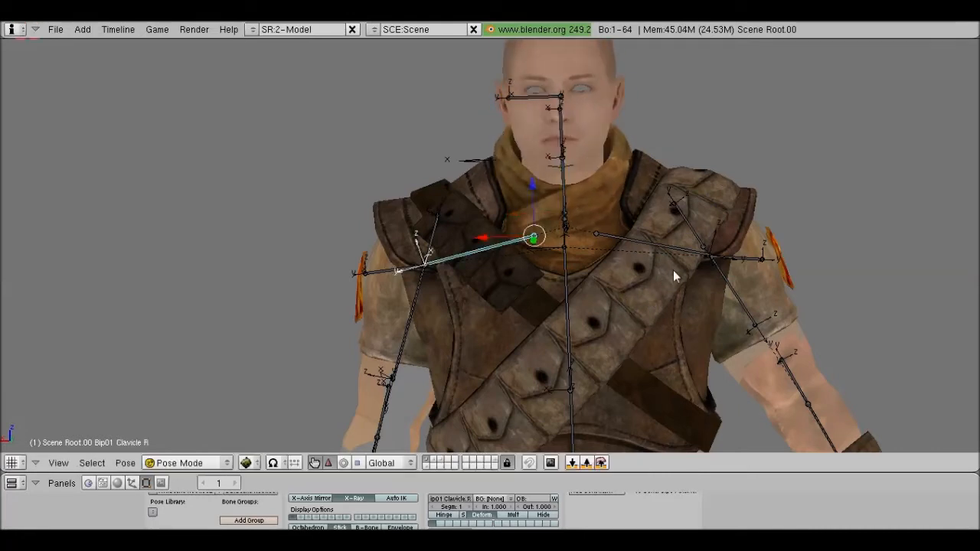
key(r)
key(y)
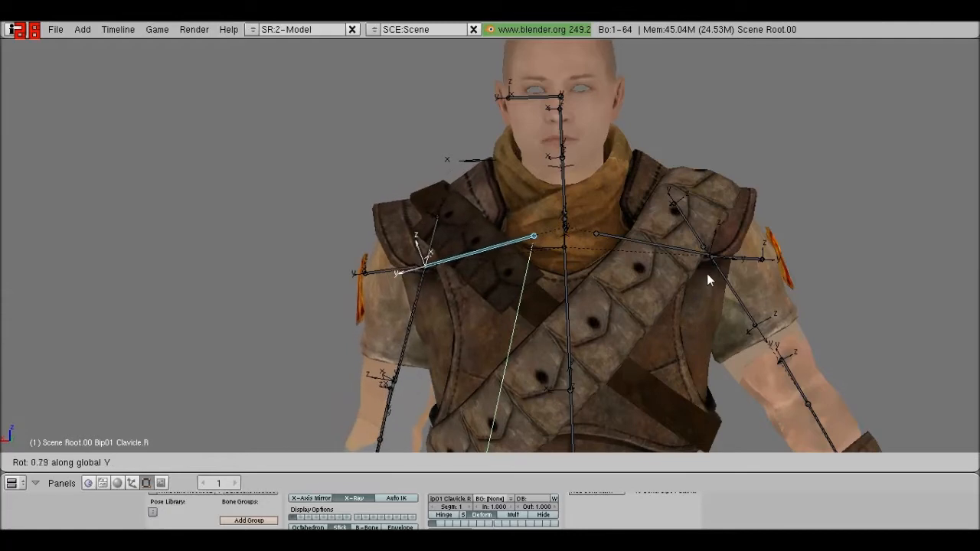
right_click(719, 303)
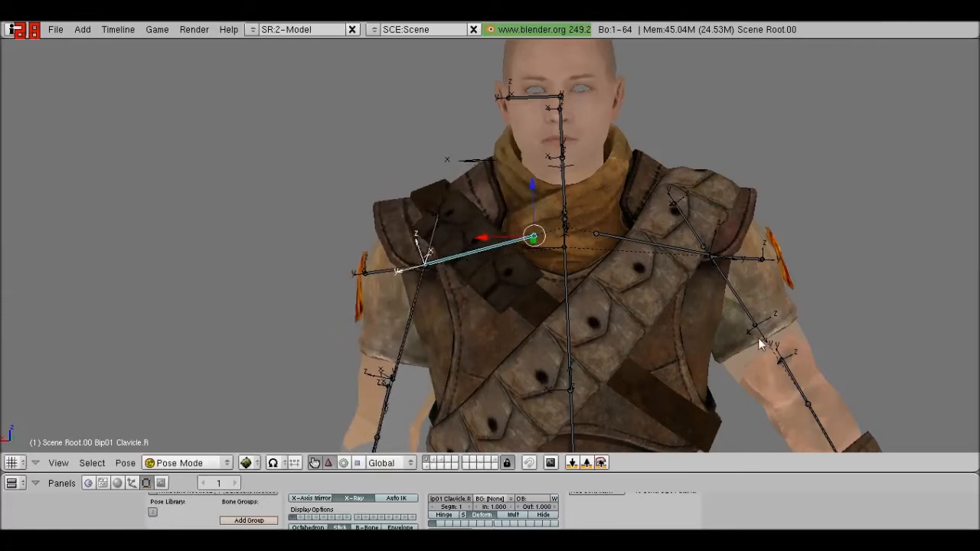
Step: Select the Bip01 Clavicle.L bone and try rotating it around the global Y axis
right_click(761, 342)
key(r)
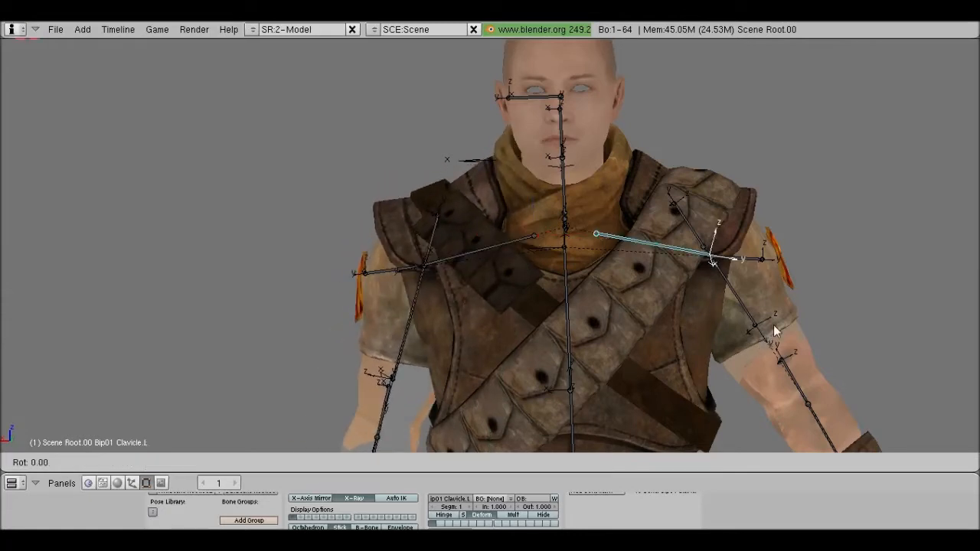
key(y)
right_click(761, 365)
Step: Select the complete character's Bip01 Spine2 bone and try trackball and view-axis rotations to twist and tilt the upper body
shift+middle_drag(632, 329, 626, 254)
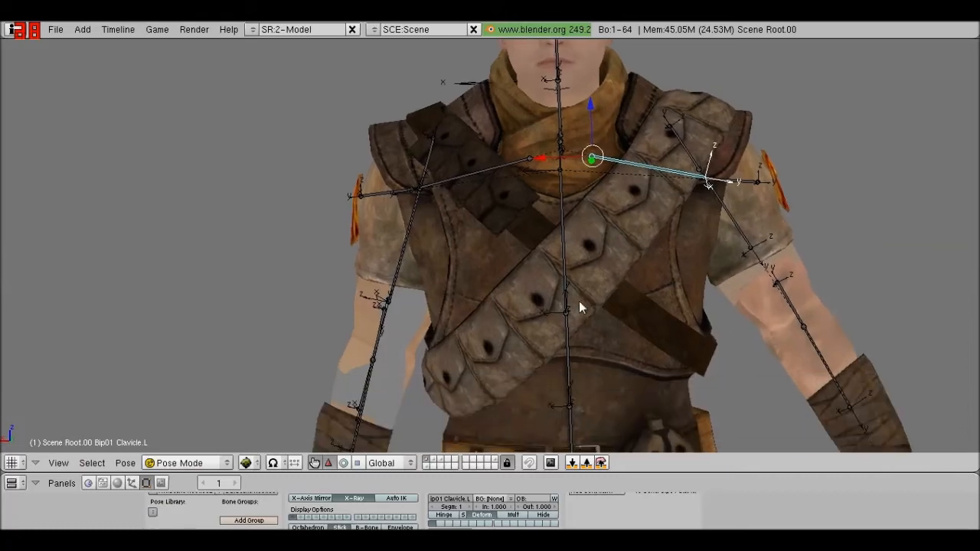
right_click(579, 301)
scroll(581, 308, down, 2)
scroll(587, 323, down, 1)
key(r)
key(r)
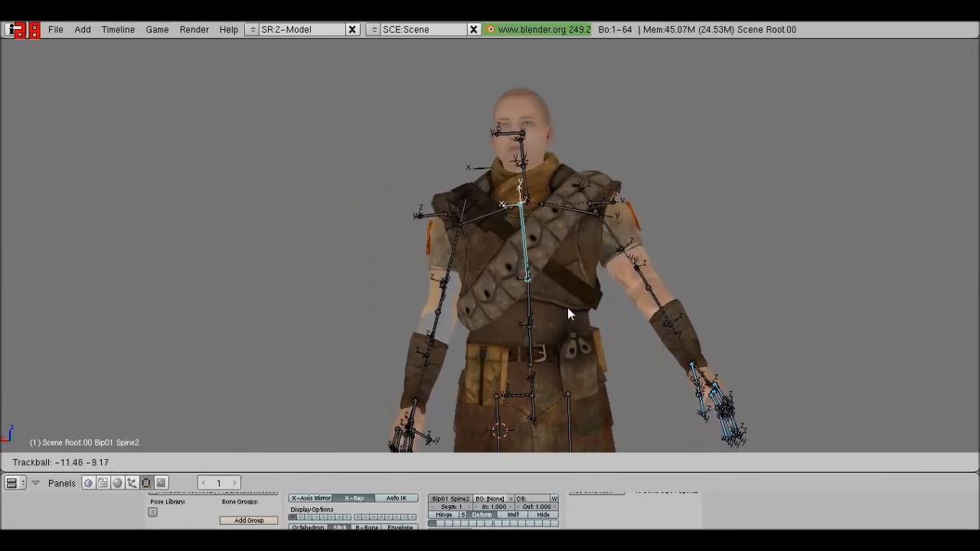
click(605, 281)
key(r)
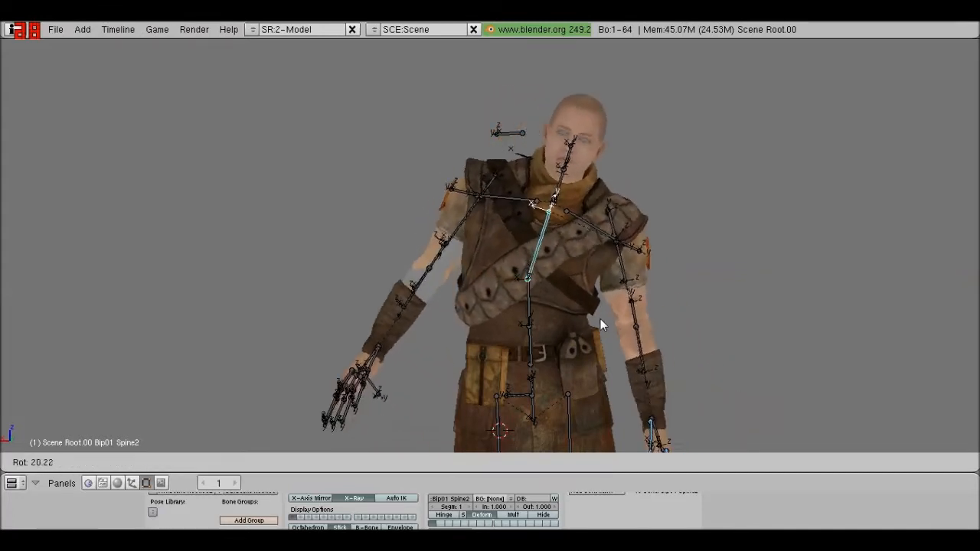
right_click(574, 321)
Step: Select the complete character's Bip01 Spine1 bone and try a free trackball rotation of the torso
right_click(574, 322)
key(r)
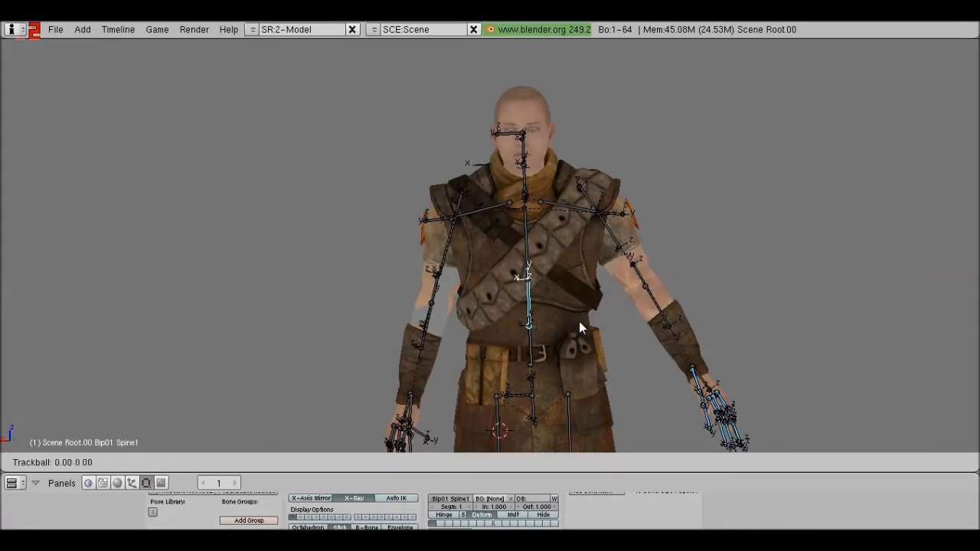
key(r)
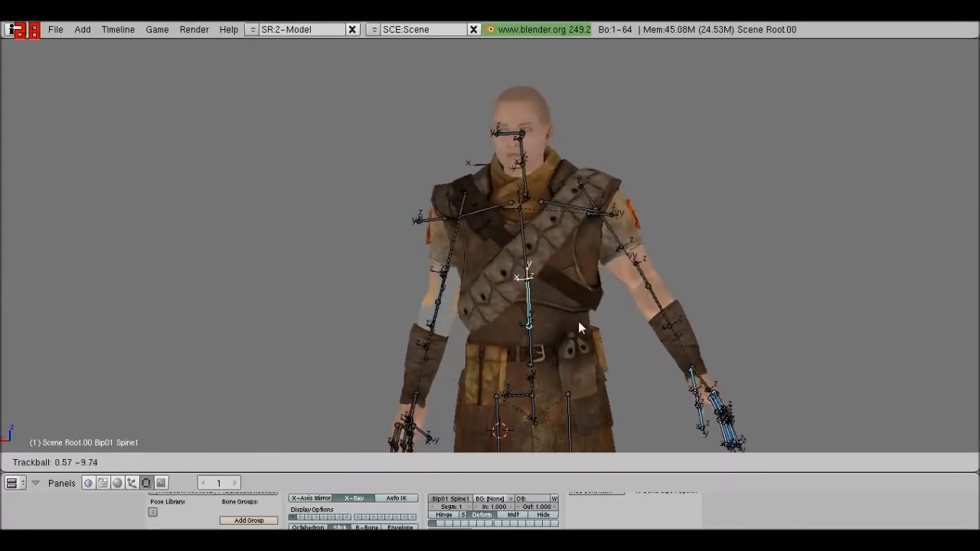
right_click(557, 307)
Step: Select the complete character's Bip01 Spine bone and try a free trackball rotation at the waist
shift+middle_drag(557, 301, 549, 192)
scroll(548, 268, up, 3)
right_click(648, 321)
key(r)
key(r)
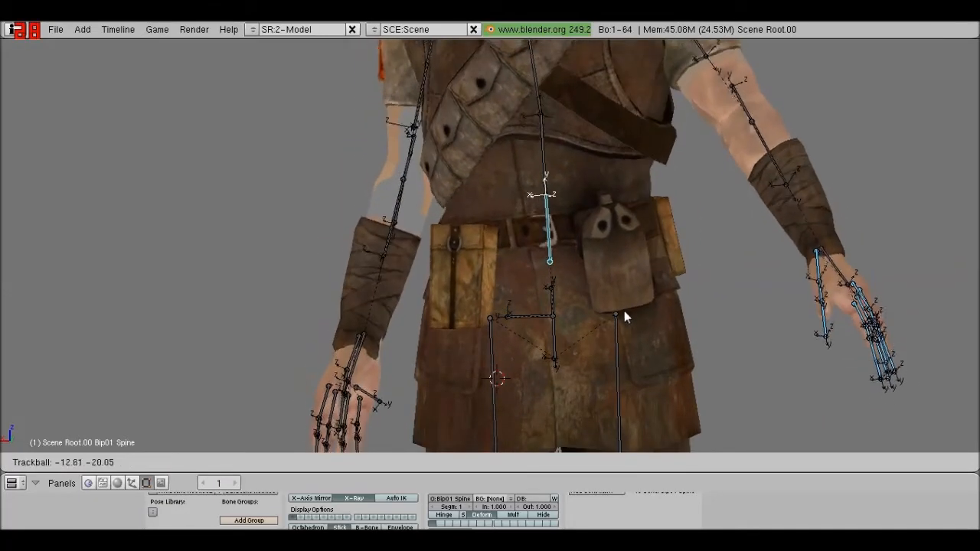
right_click(663, 317)
Step: Select the complete character's Bip01 Thigh.L bone and try rotating it around the global Y axis
right_click(620, 362)
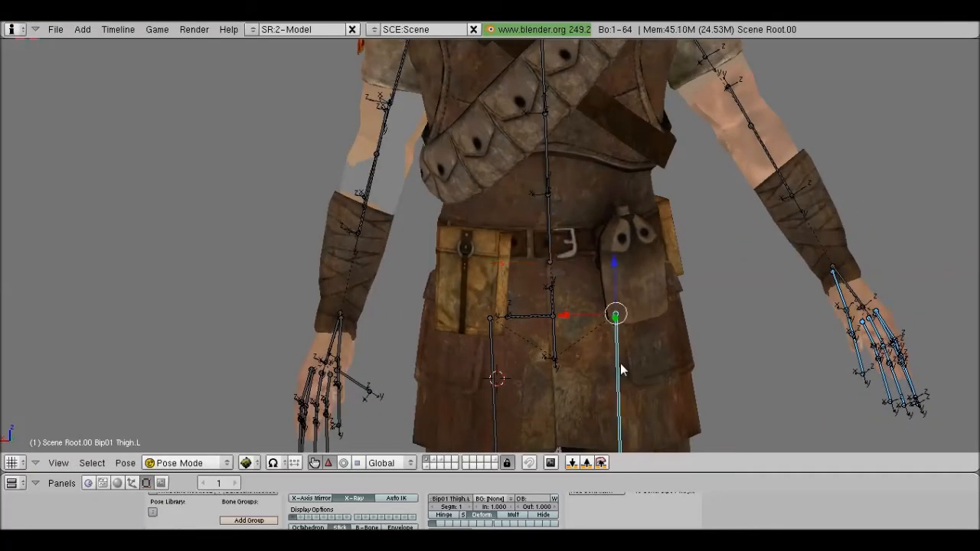
scroll(620, 363, down, 2)
key(r)
key(y)
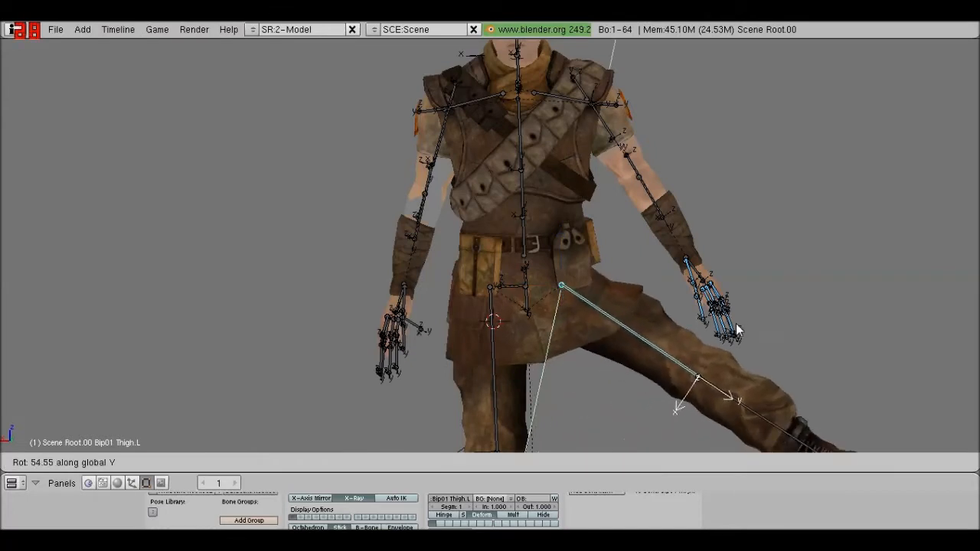
right_click(633, 408)
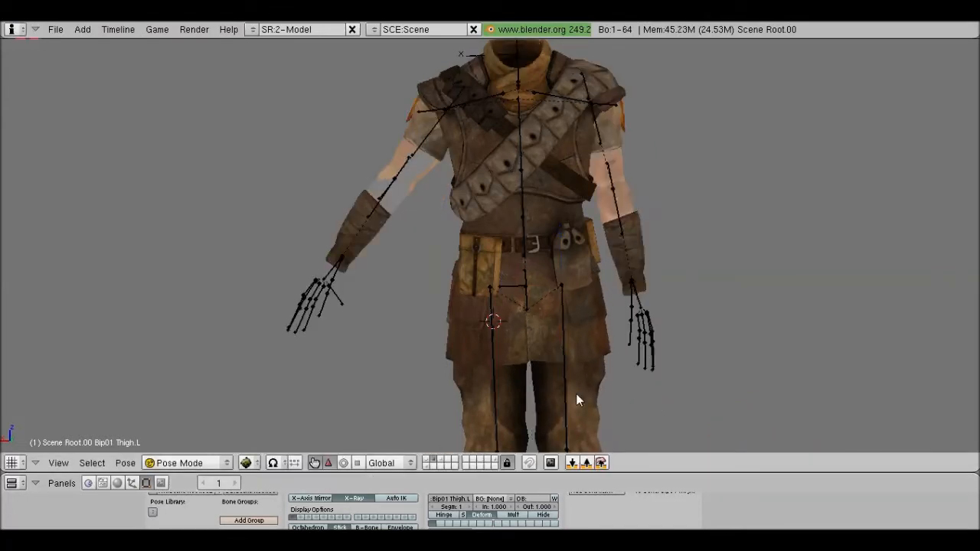
Step: On the outfit's armature on layer 2, try rotating the Bip01 Thigh.L and Bip01 Thigh.R bones around the global Y axis
right_click(575, 393)
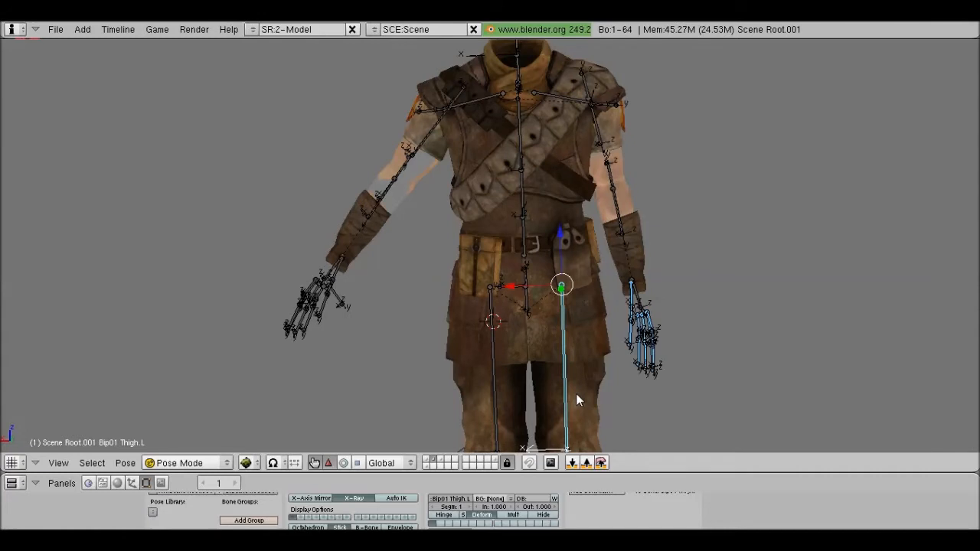
key(r)
key(y)
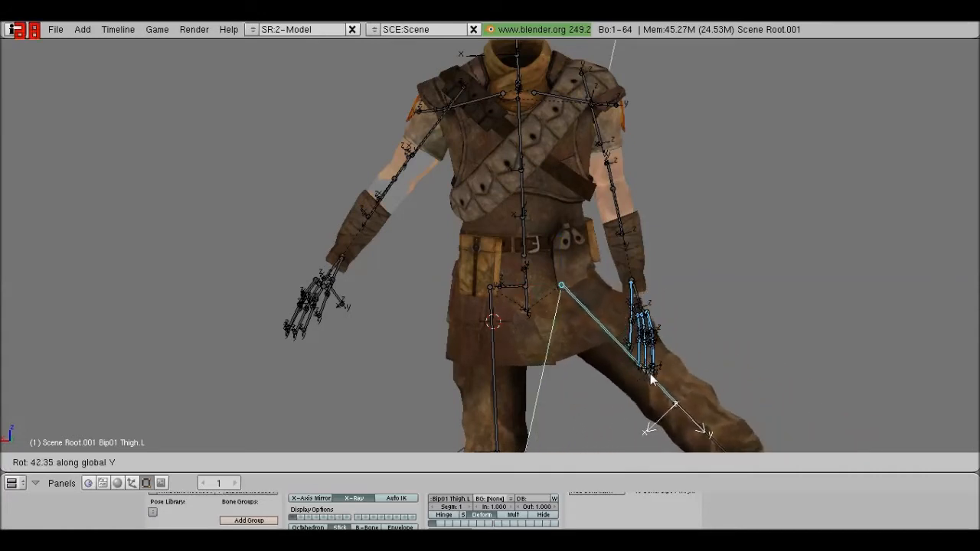
right_click(496, 356)
right_click(499, 366)
key(r)
key(y)
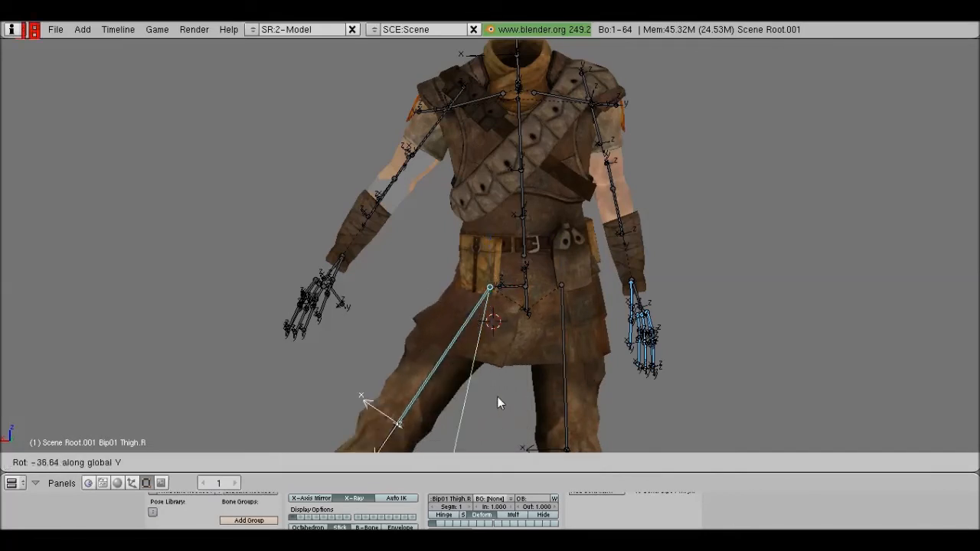
right_click(557, 377)
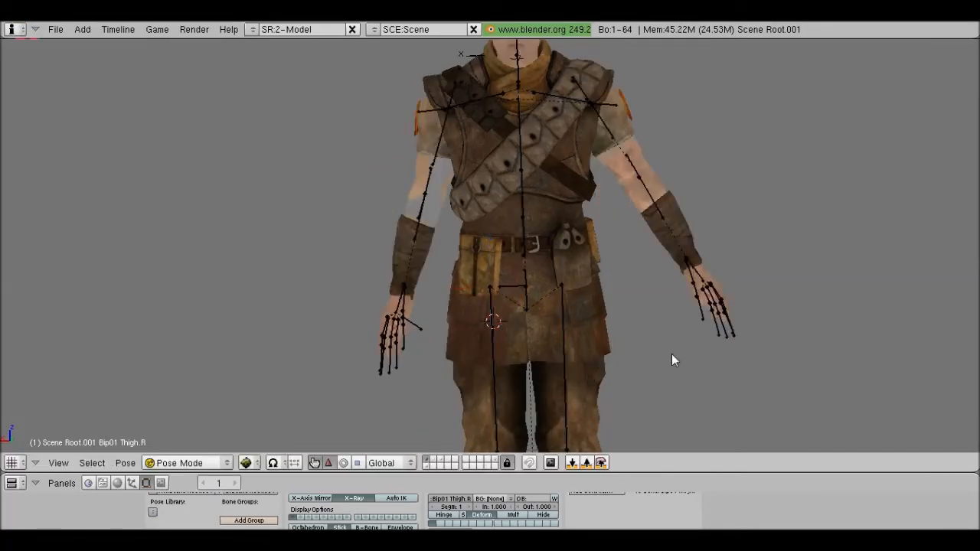
Step: Return to the complete character on layer 1 and try rotating its Bip01 Thigh.R bone around the global Y axis
key(r)
key(y)
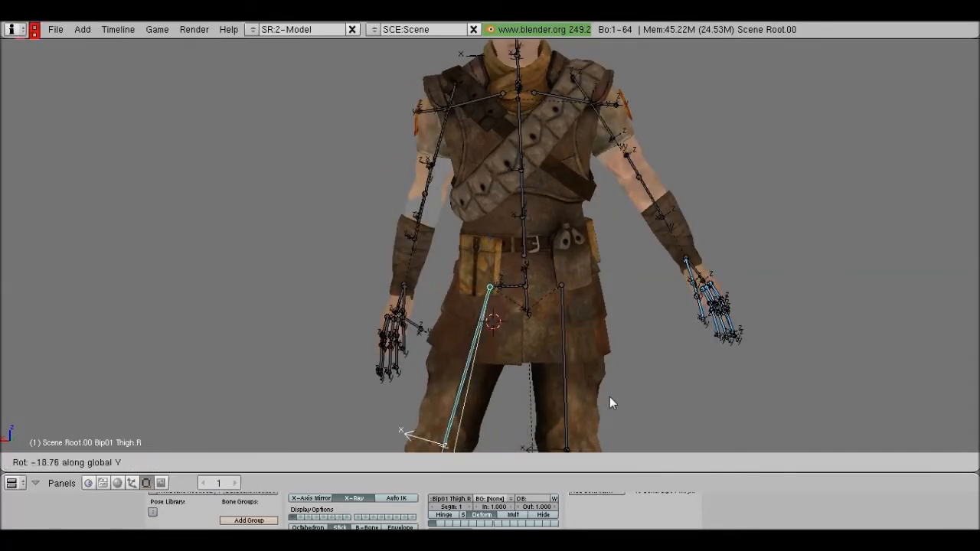
right_click(620, 391)
Step: Select the complete character's Bip01 Calf.L bone and try bending the knee around the global X axis
middle_drag(632, 366, 538, 274)
right_click(531, 276)
middle_drag(538, 273, 380, 302)
key(r)
key(x)
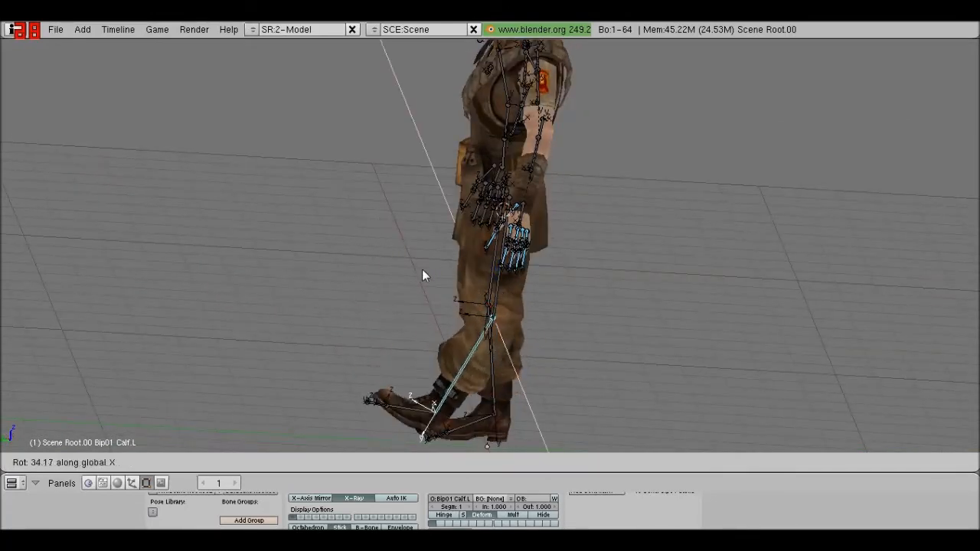
key(Escape)
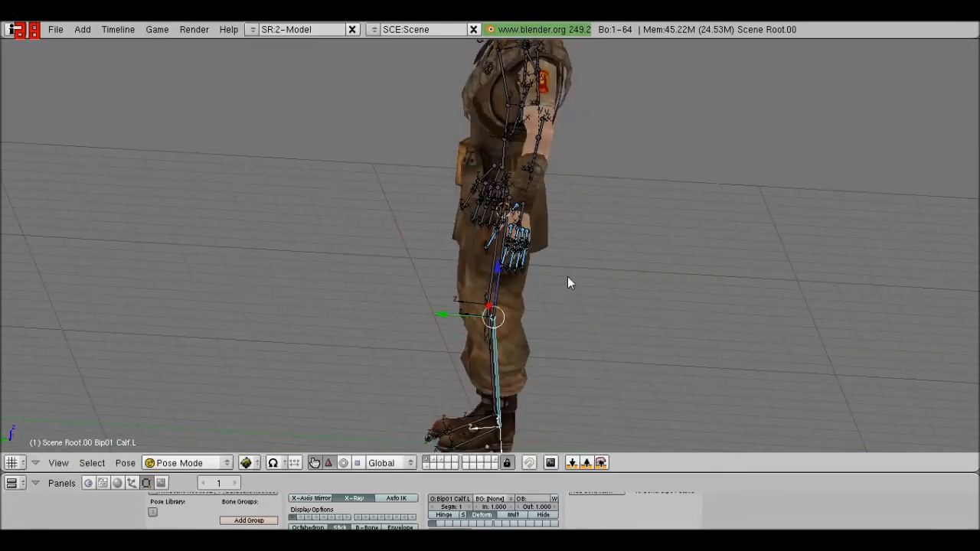
mouse_move(569, 280)
middle_down()
mouse_move(772, 238)
mouse_move(574, 296)
middle_up()
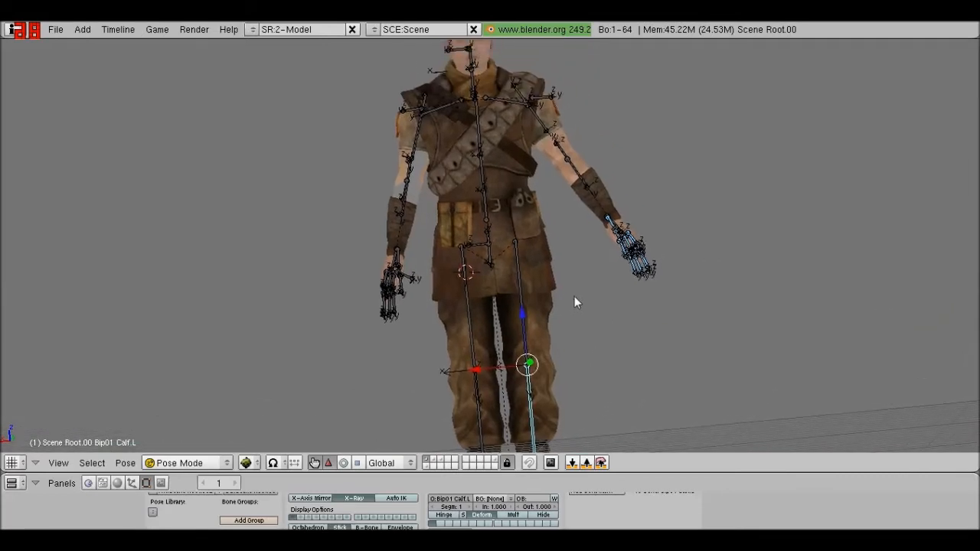
Step: Select the complete character's Bip01 UpperArm.L bone and rotate it slightly around the global Y axis
right_click(559, 155)
middle_drag(548, 169, 496, 214)
scroll(490, 215, up, 4)
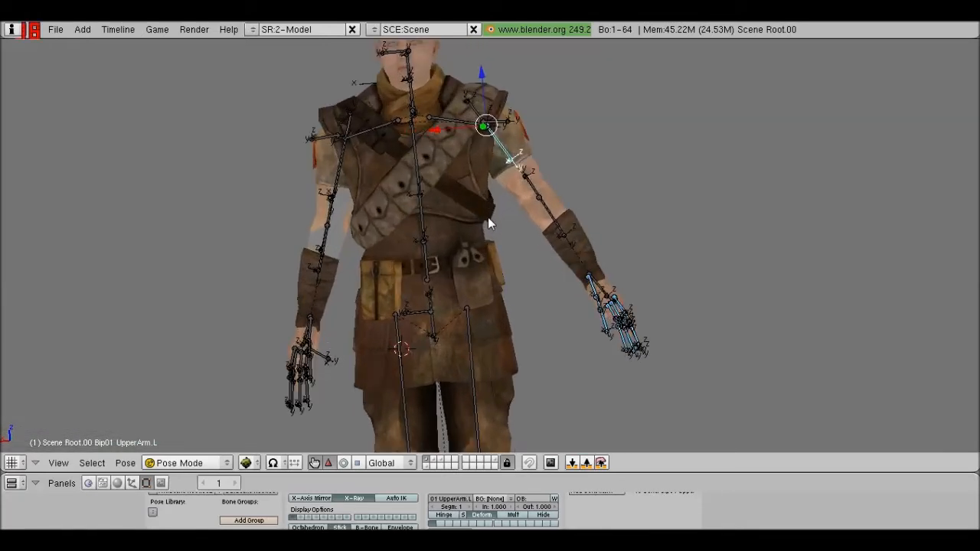
key(r)
key(y)
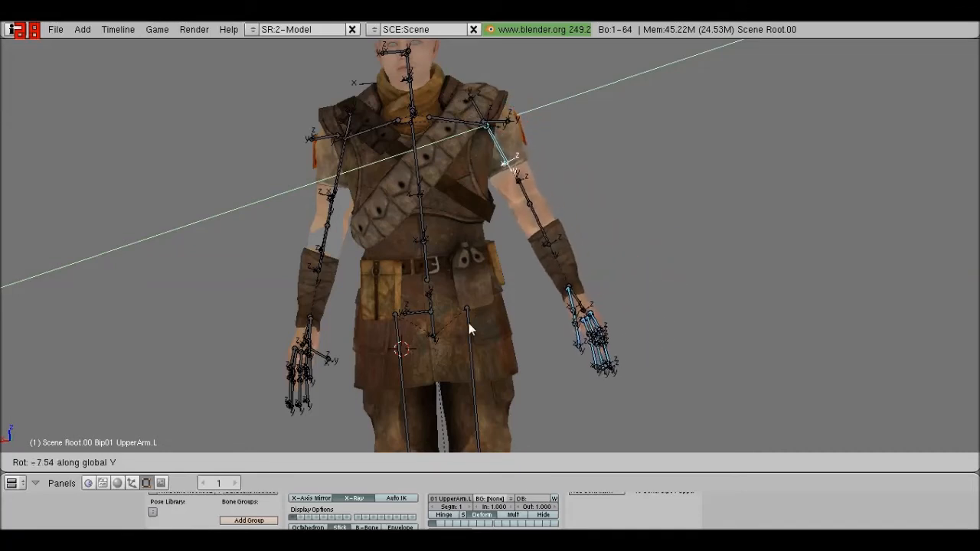
click(494, 313)
Step: Leave posing and select the character's separate meshes PipboyOff, Arms and UpperBody.002 in turn
middle_drag(685, 215, 601, 205)
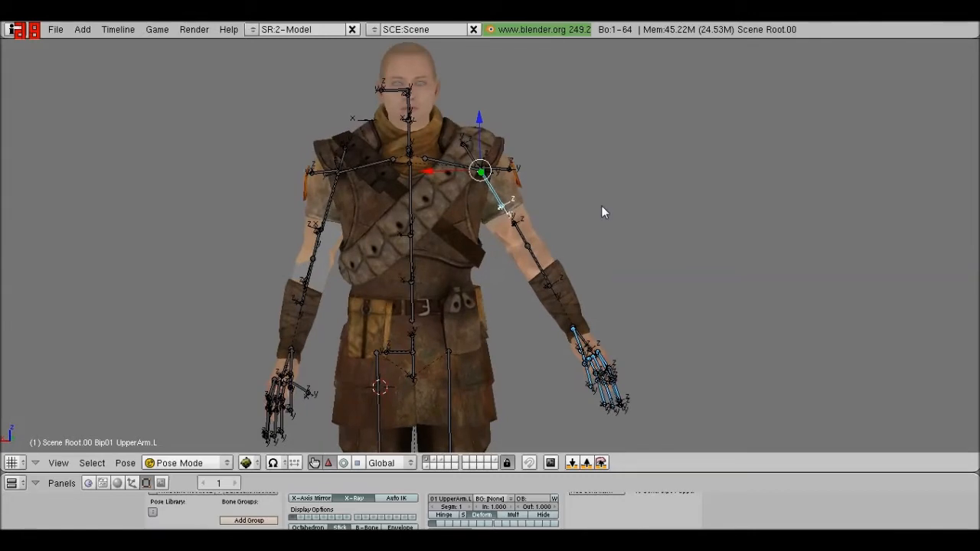
middle_drag(601, 207, 575, 213)
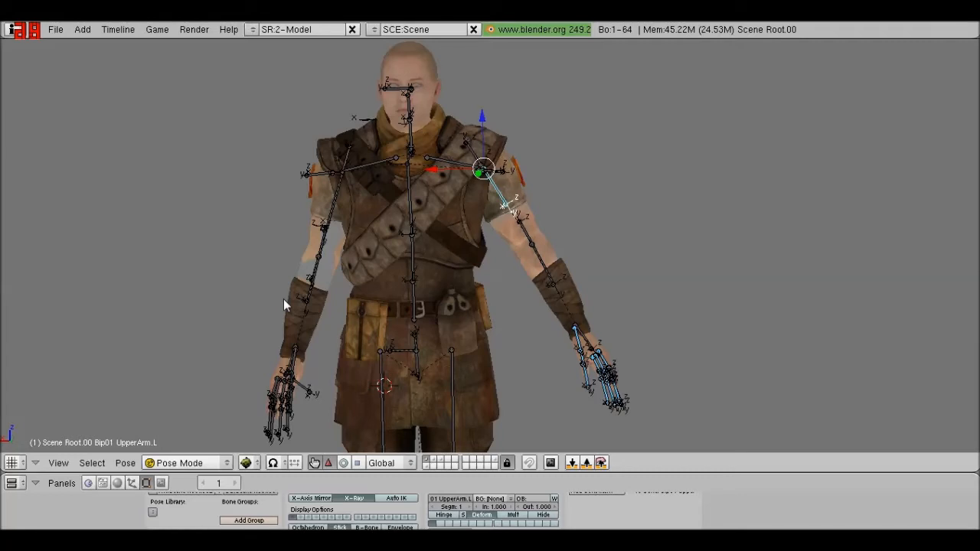
right_click(456, 328)
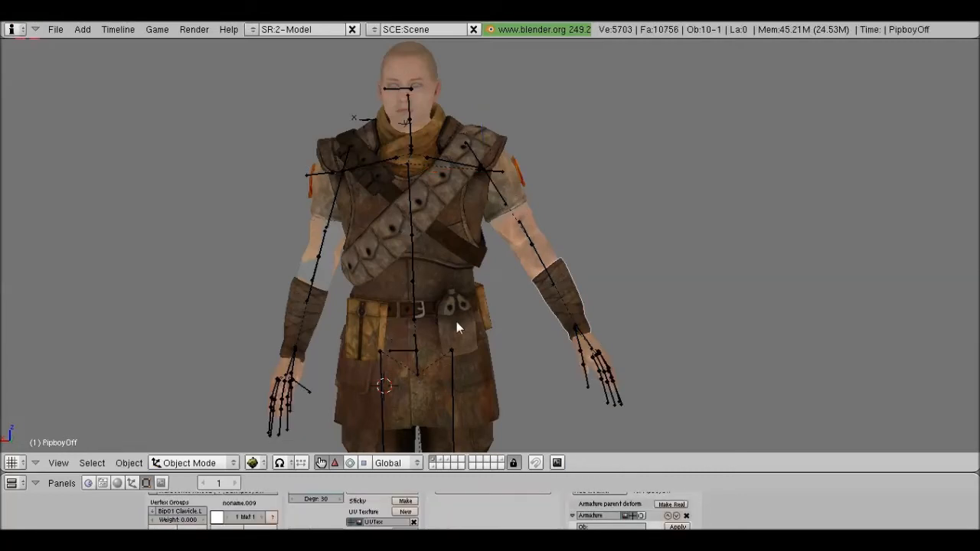
right_click(568, 285)
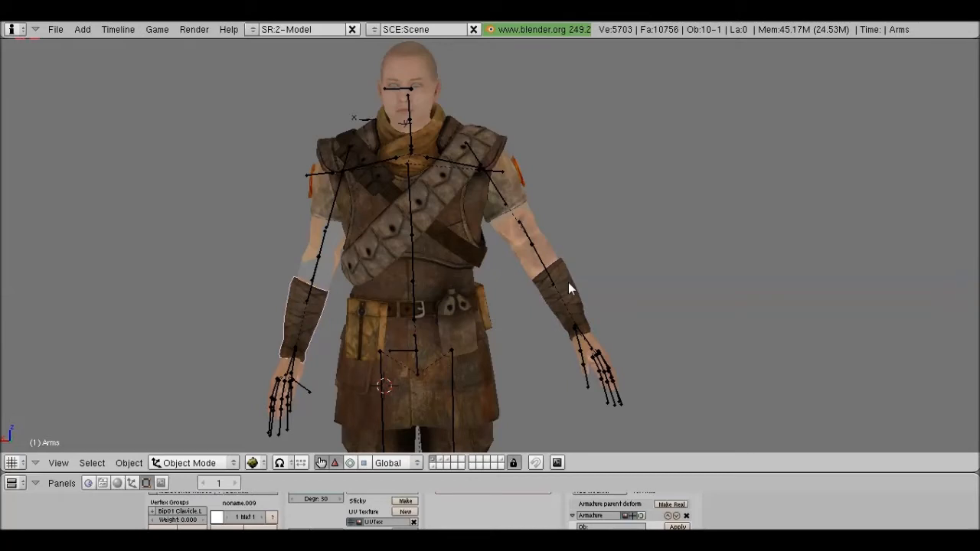
right_click(572, 283)
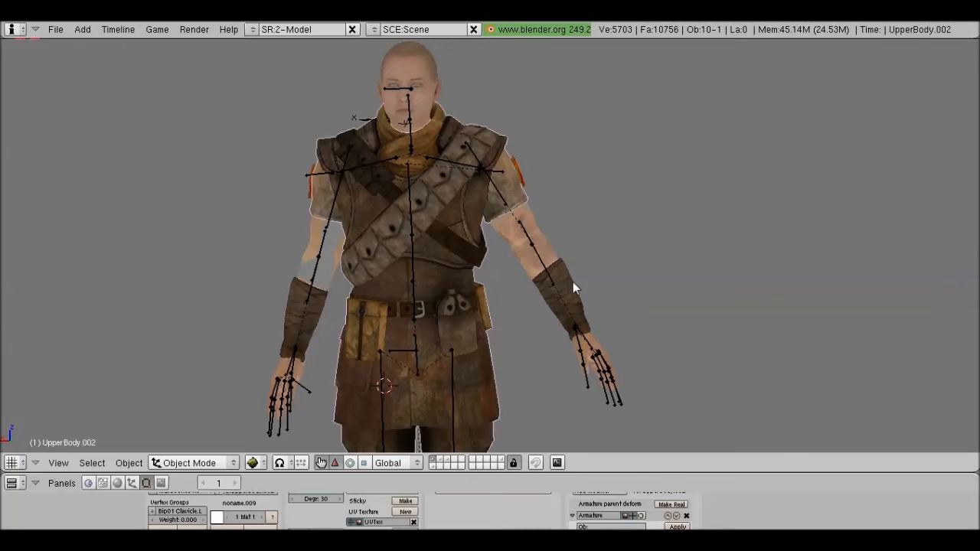
middle_drag(573, 281, 582, 277)
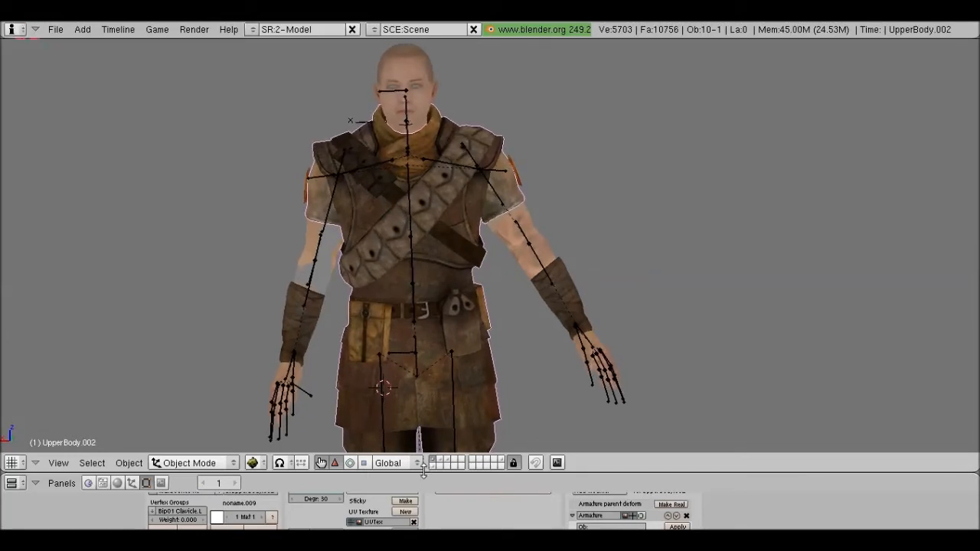
Step: Enlarge the editing settings area, inspect the settings of the Arms and PipboyOff meshes, and shrink the area again
drag(423, 470, 301, 360)
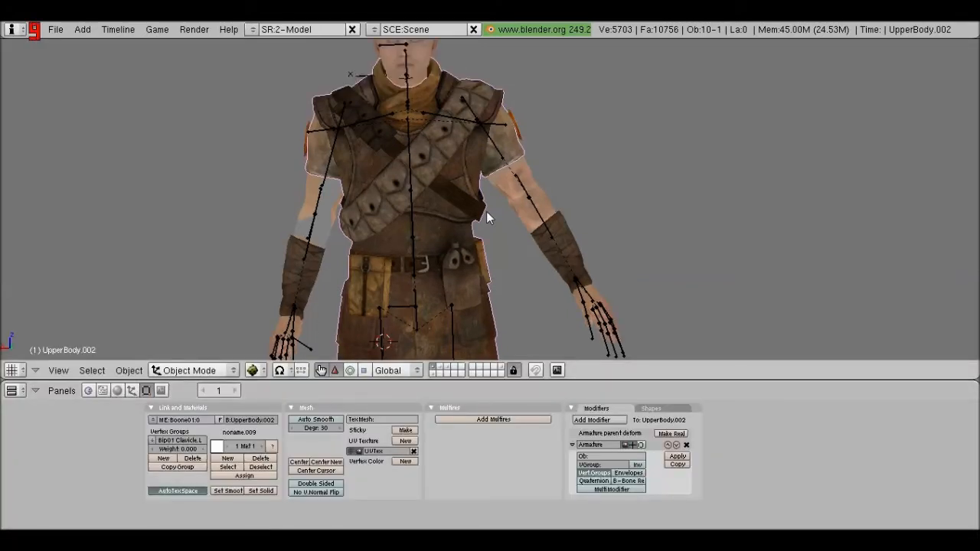
middle_drag(486, 211, 359, 321)
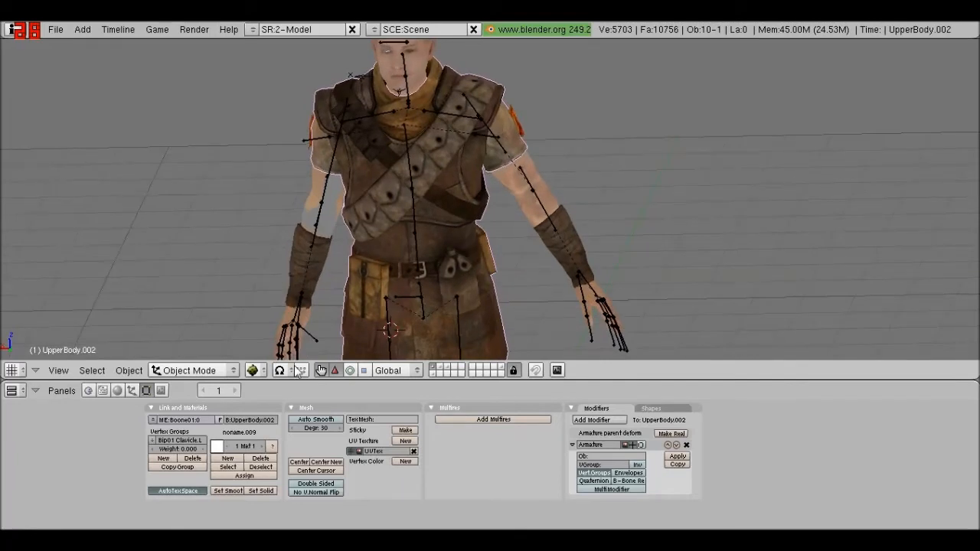
right_click(264, 386)
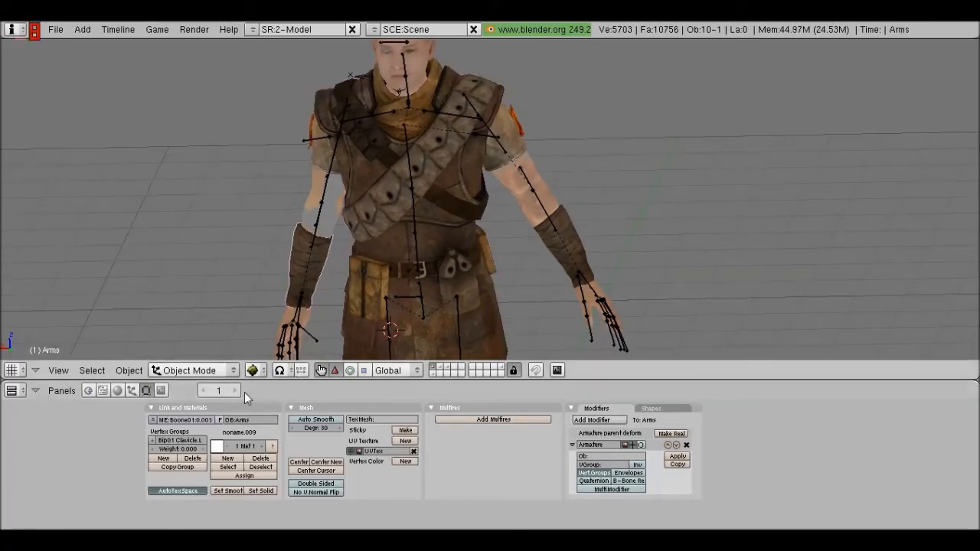
right_click(243, 401)
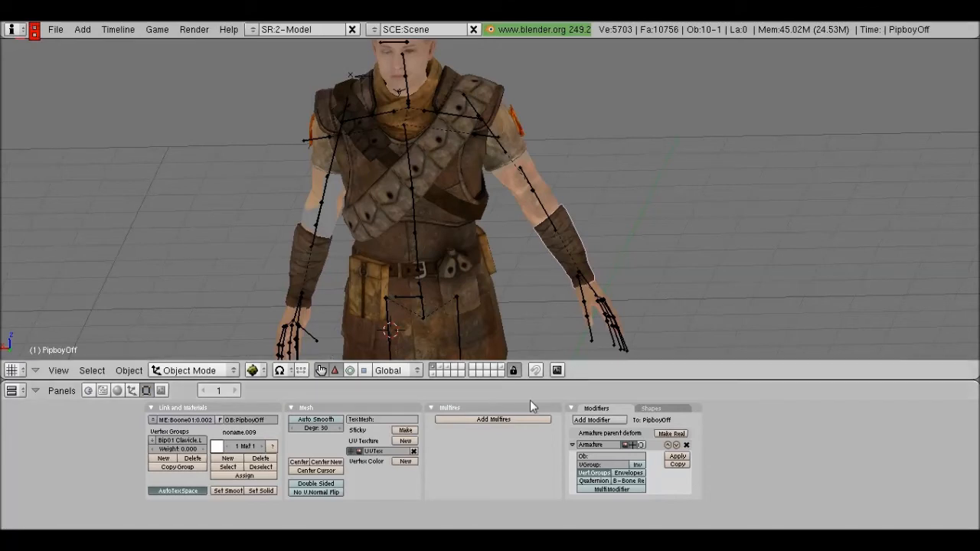
scroll(490, 267, down, 2)
middle_drag(489, 267, 491, 263)
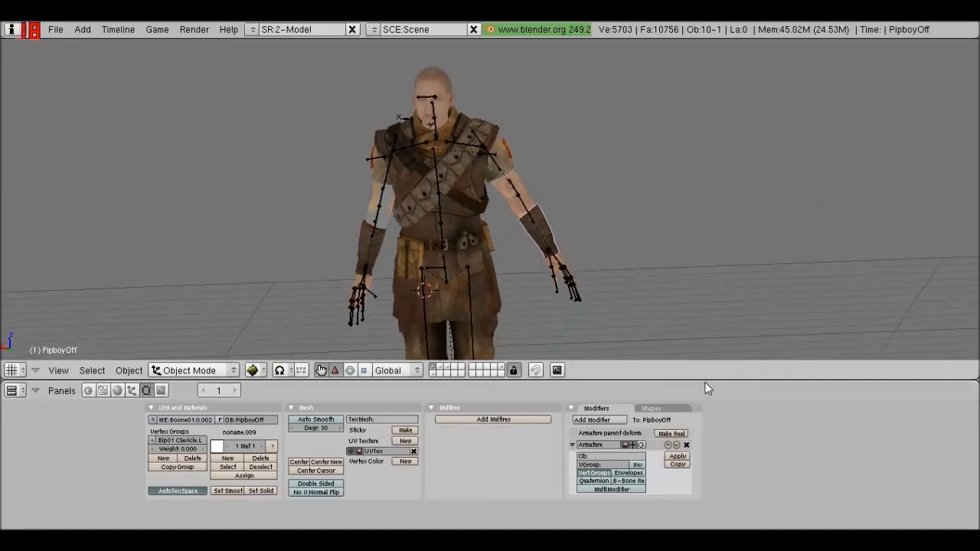
drag(673, 380, 674, 455)
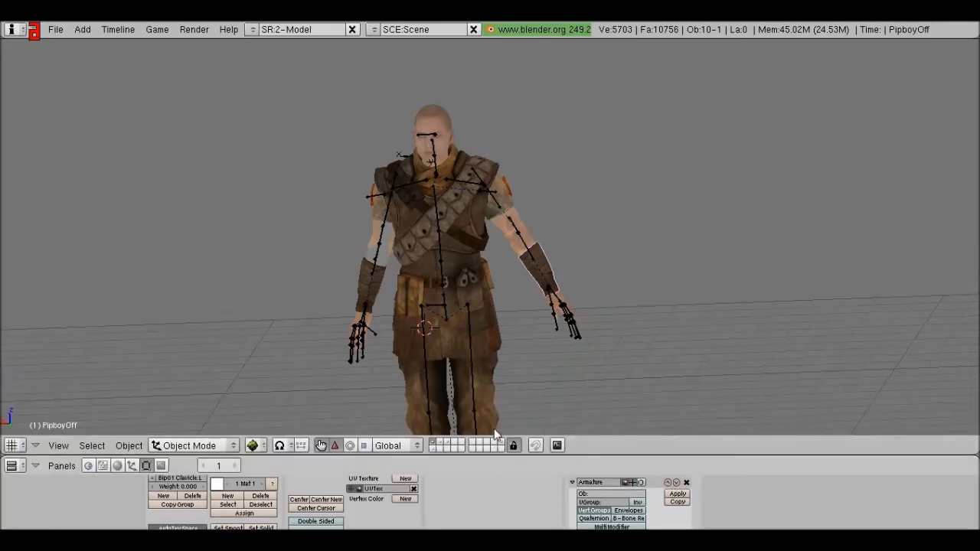
Step: Display layer 3 and examine the Tri Shorts 1 body mesh
middle_drag(499, 213, 493, 213)
scroll(487, 296, up, 1)
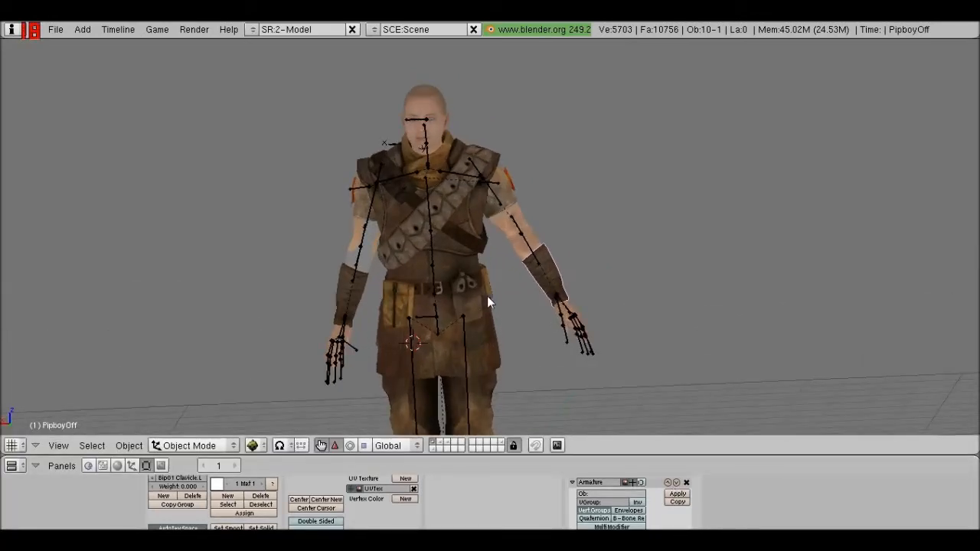
scroll(488, 297, up, 1)
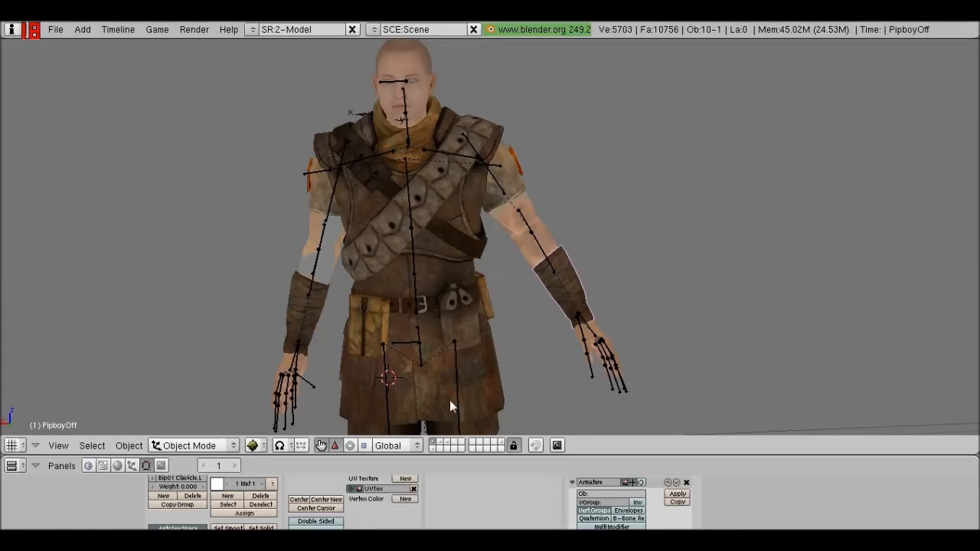
key(3)
right_click(502, 307)
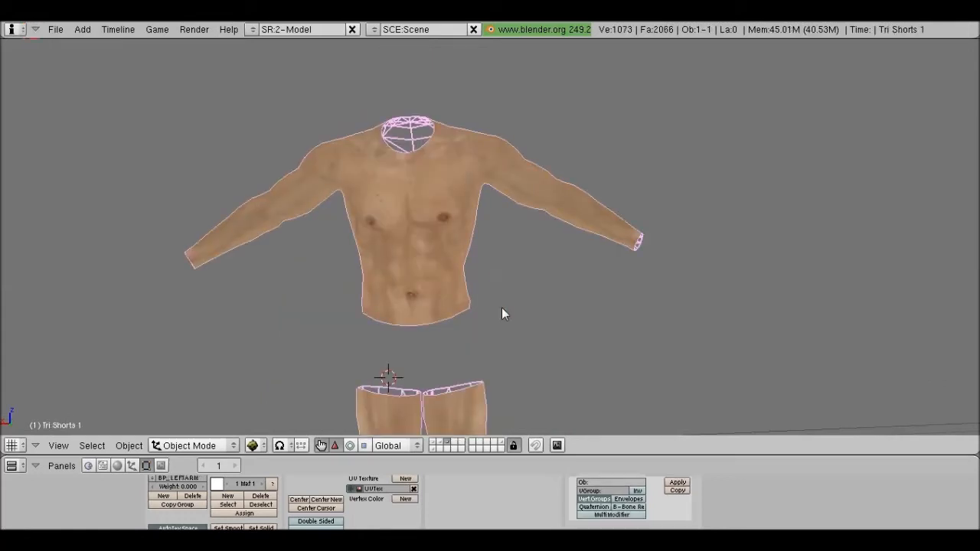
scroll(501, 307, down, 2)
middle_drag(474, 228, 490, 218)
middle_drag(661, 258, 654, 267)
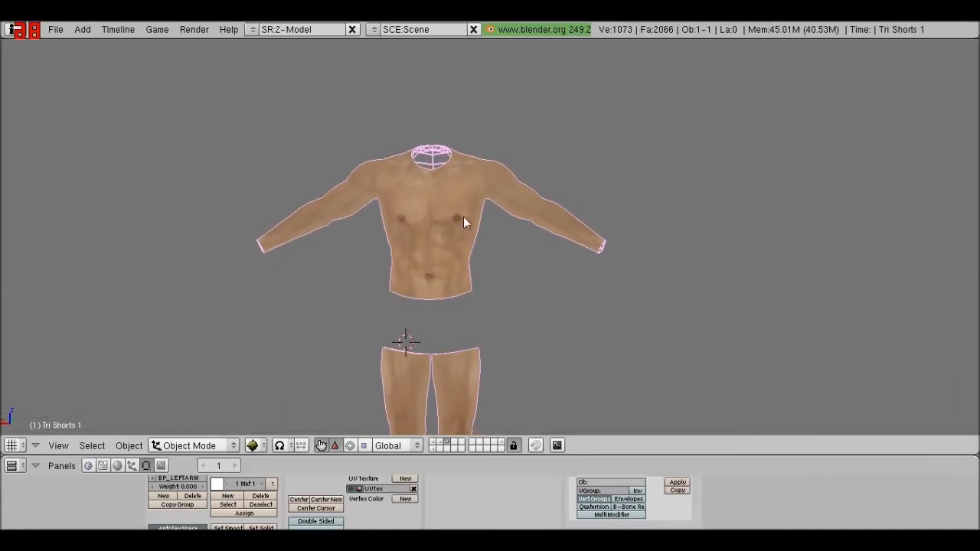
middle_drag(463, 217, 459, 218)
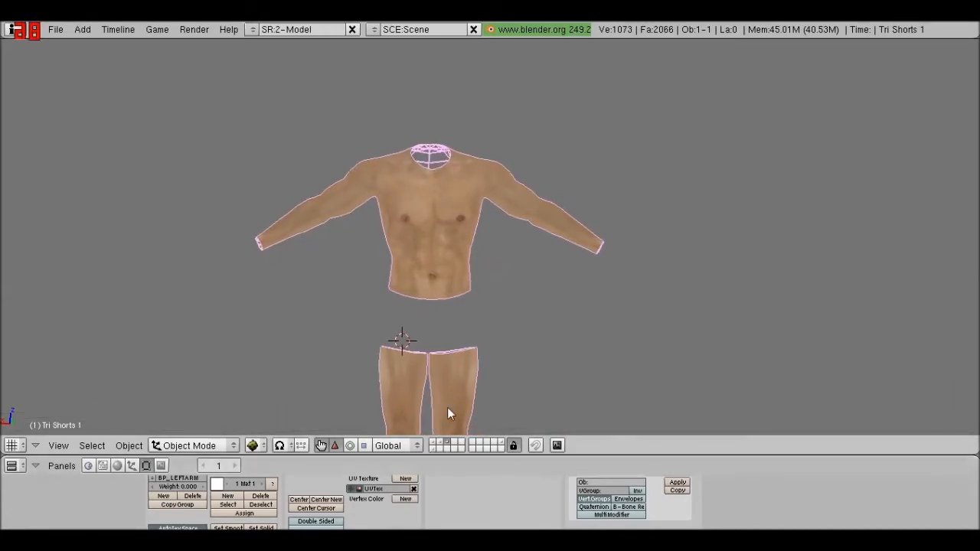
Step: Compare the dressed character on layer 1 with the bare Tri Shorts 1 body on layer 3
key(1)
right_click(459, 435)
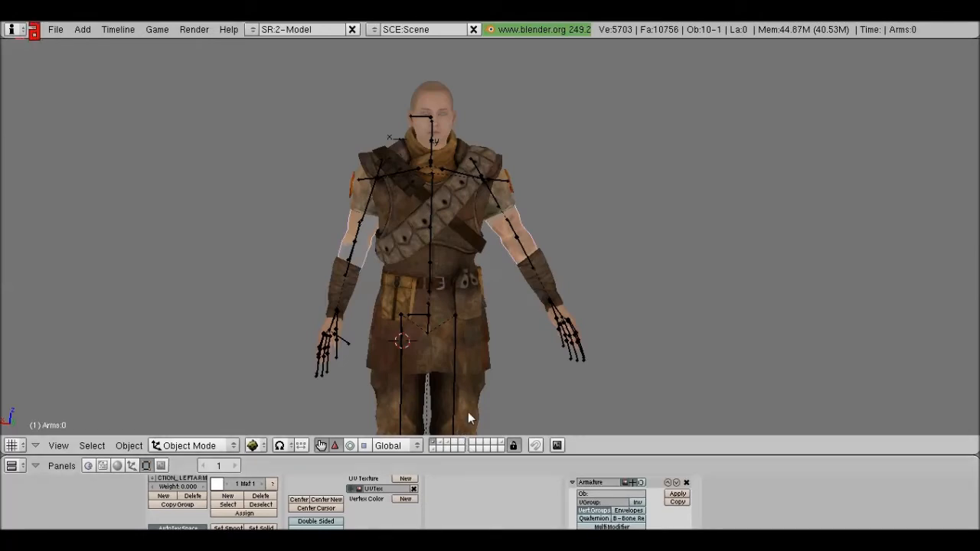
key(3)
right_click(575, 213)
Step: Split the view, open a UV/Image Editor beside it, and enter Edit Mode on Tri Shorts 1 to show the upperbodymale.dds texture
middle_drag(574, 213, 702, 373)
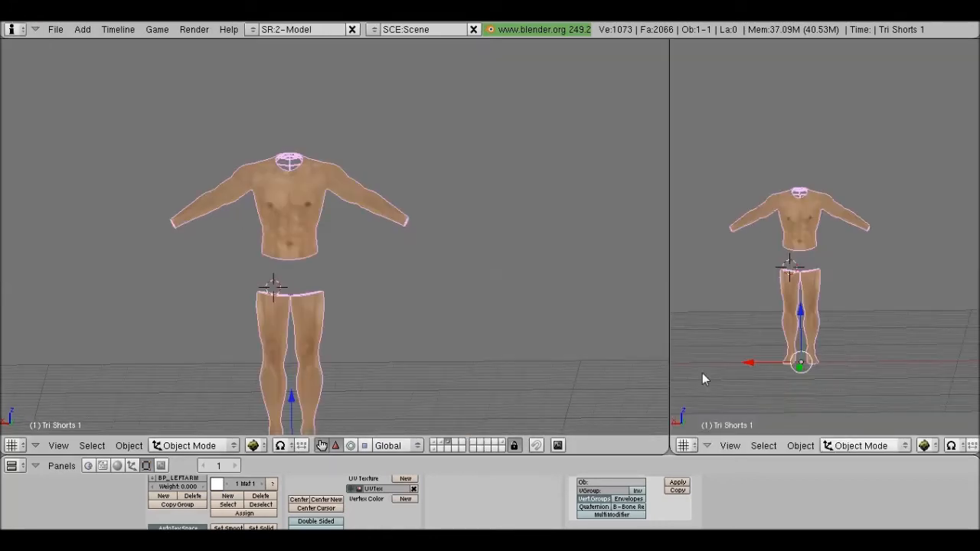
key(shift+F10)
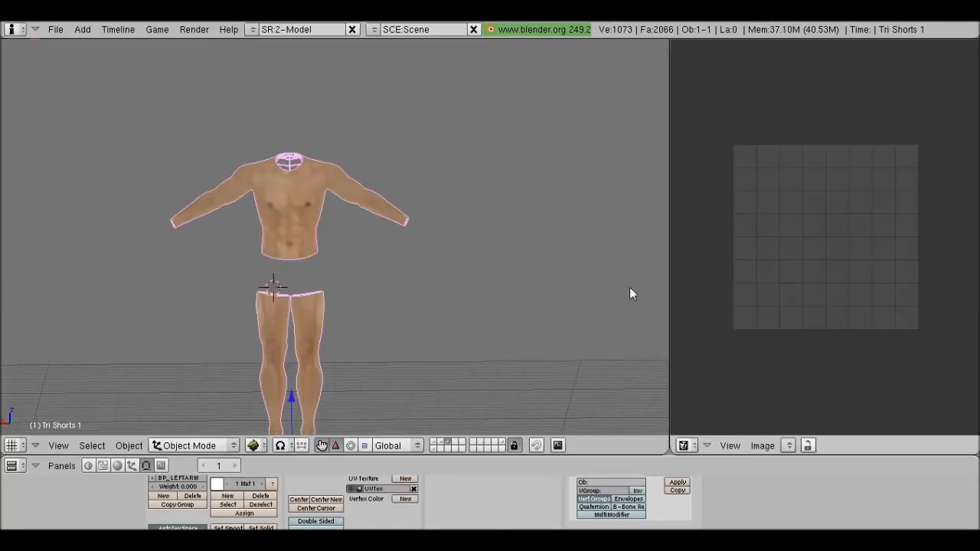
key(Tab)
scroll(759, 297, down, 5)
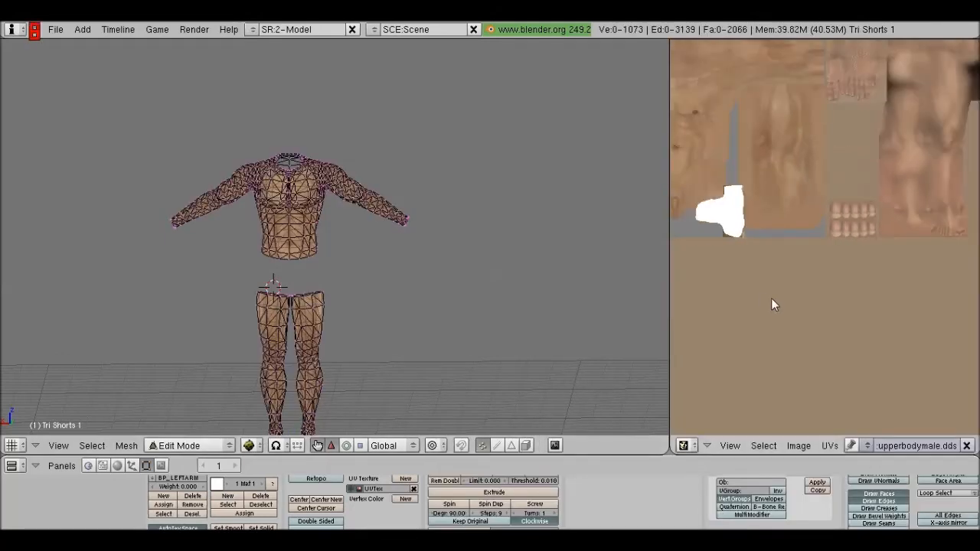
middle_drag(792, 257, 798, 297)
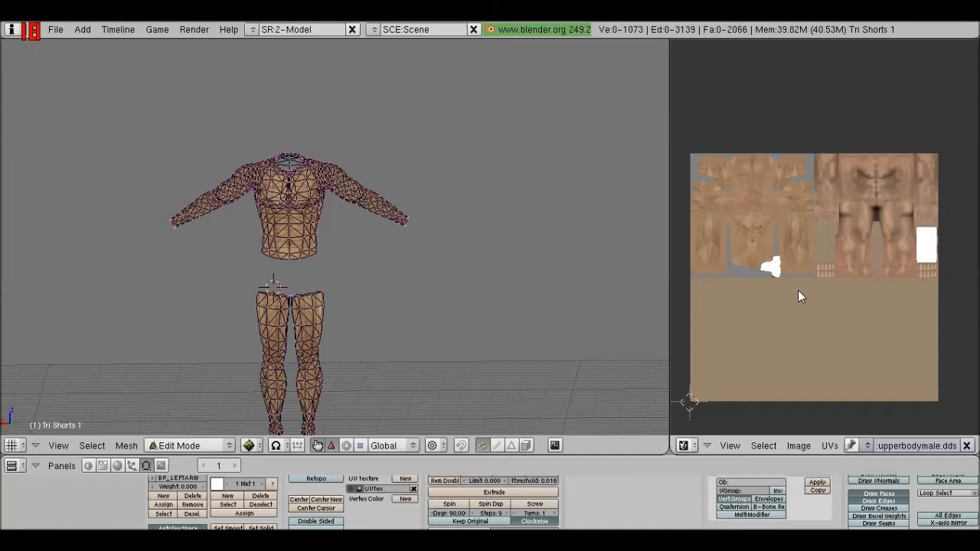
Step: Select all vertices of Tri Shorts 1 in Edit Mode to display its UV layout over the upperbodymale.dds texture
scroll(797, 290, up, 3)
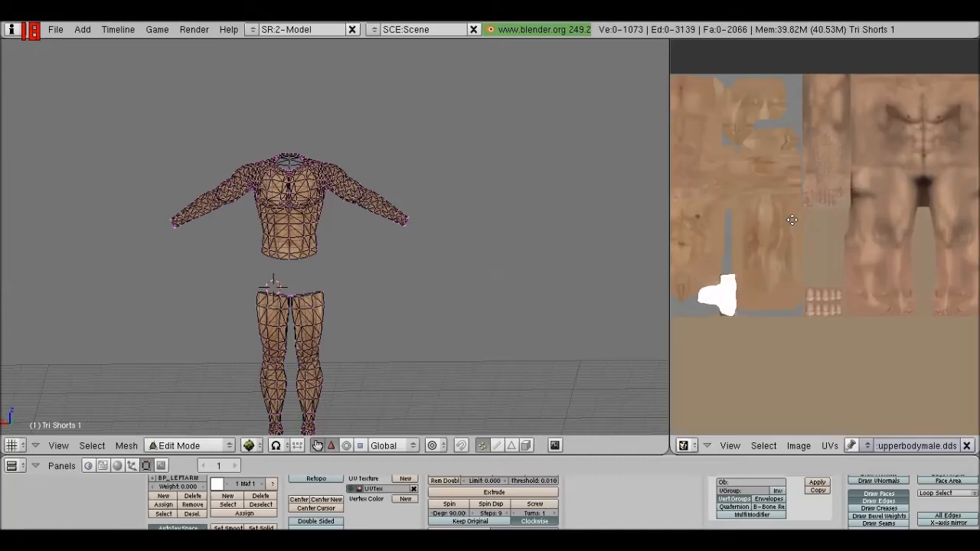
middle_drag(791, 220, 782, 136)
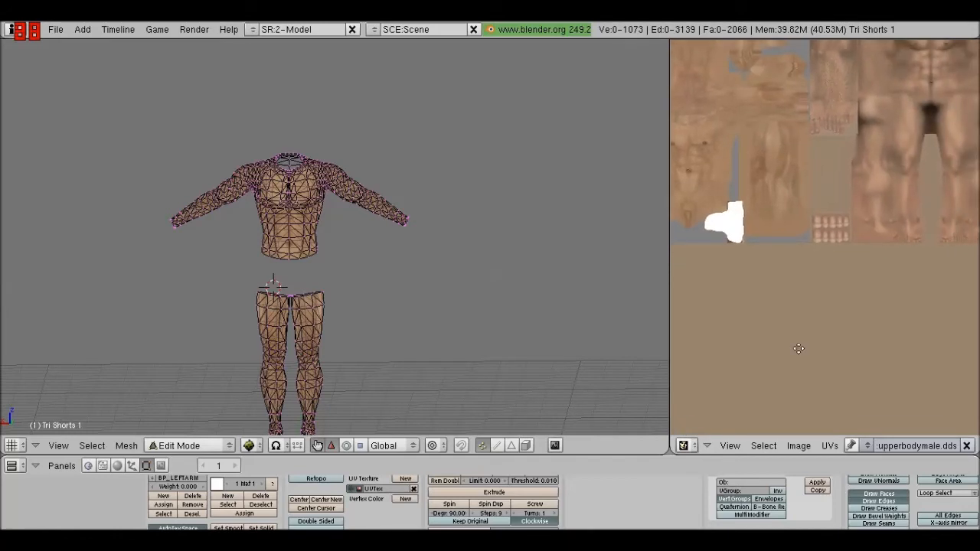
scroll(798, 349, down, 1)
mouse_move(798, 346)
middle_down()
mouse_move(801, 320)
mouse_move(804, 332)
middle_up()
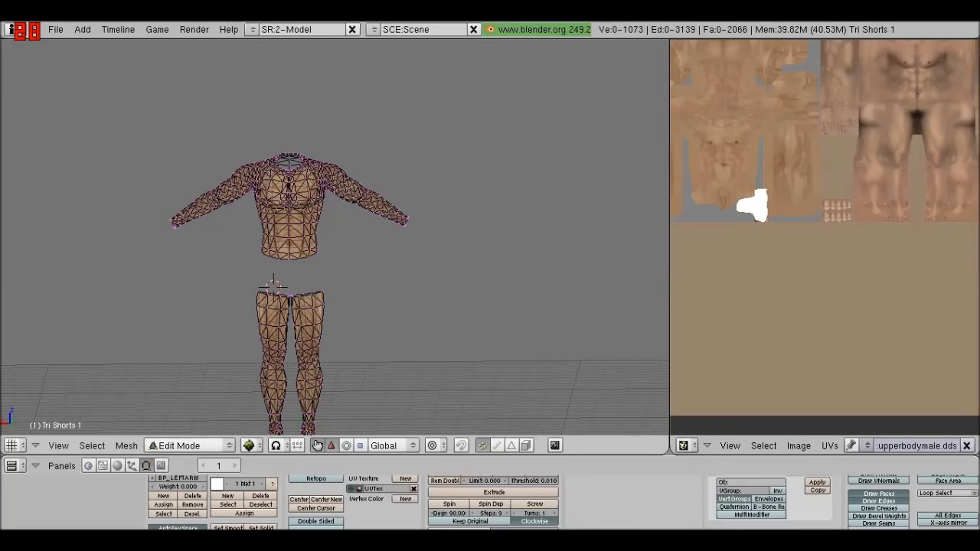
key(Tab)
key(Tab)
key(a)
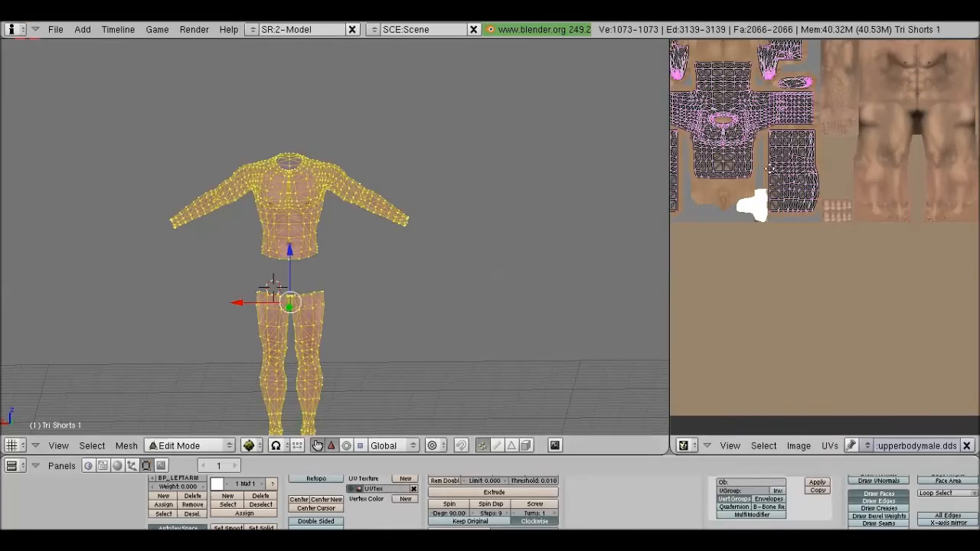
Step: Examine how the UV islands line up with the body texture, comparing the image with and without the UV layout
middle_drag(770, 169, 823, 178)
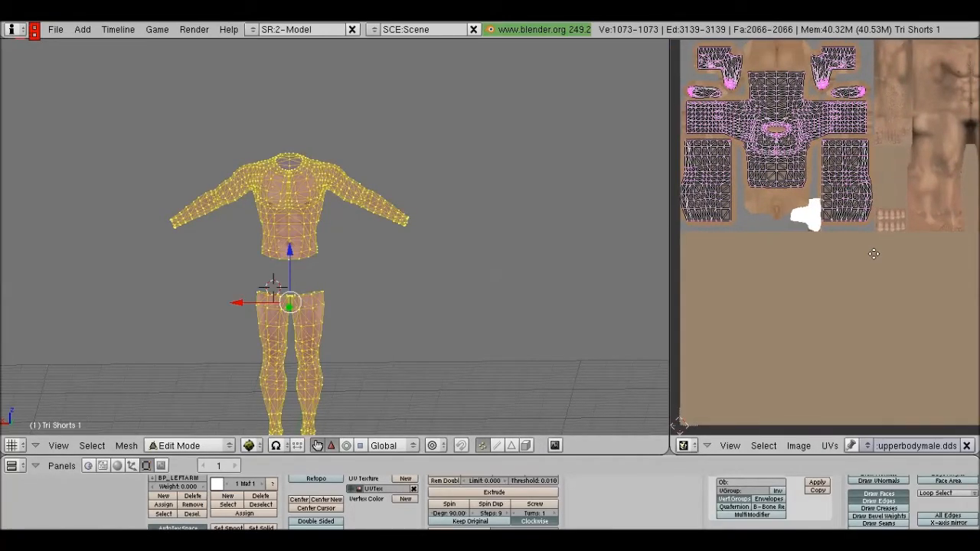
middle_drag(873, 253, 794, 245)
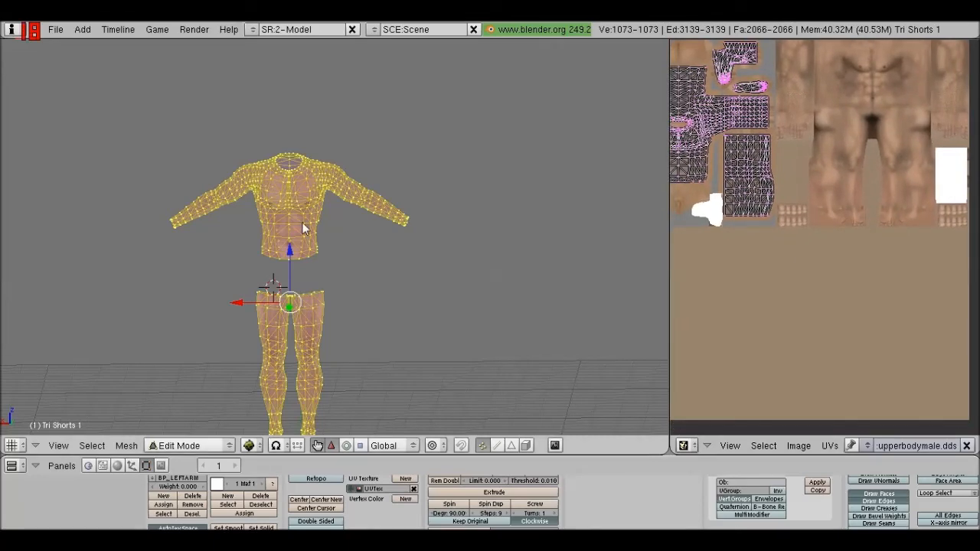
key(Tab)
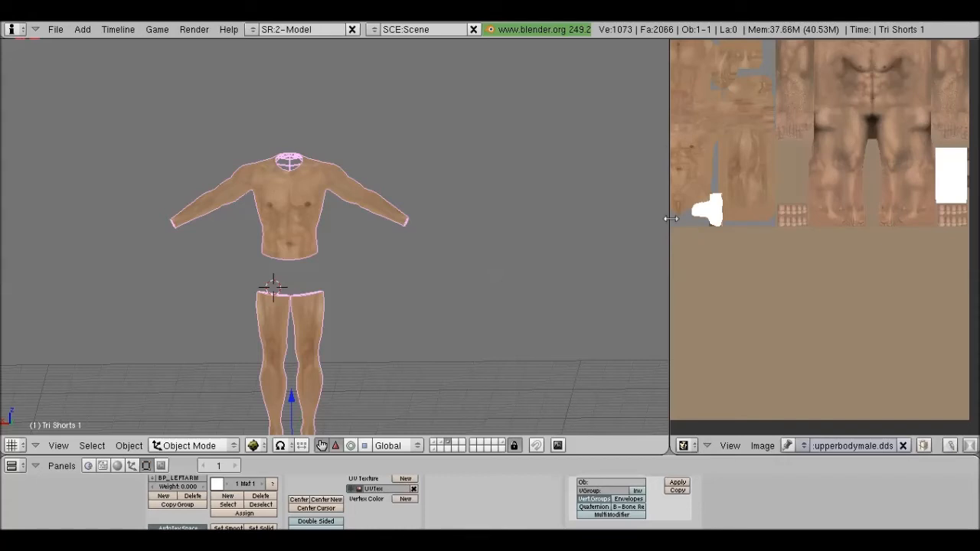
key(Tab)
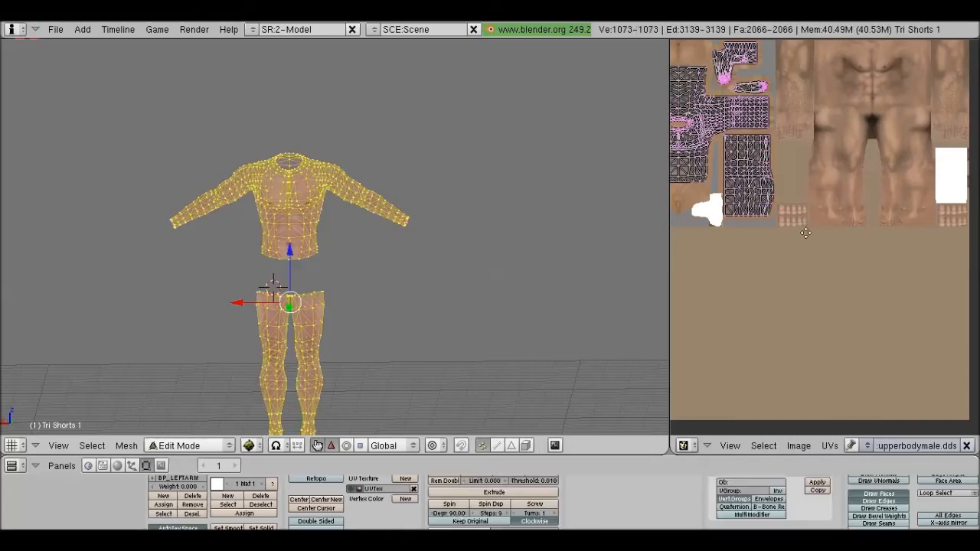
middle_drag(814, 232, 862, 234)
scroll(827, 282, up, 2)
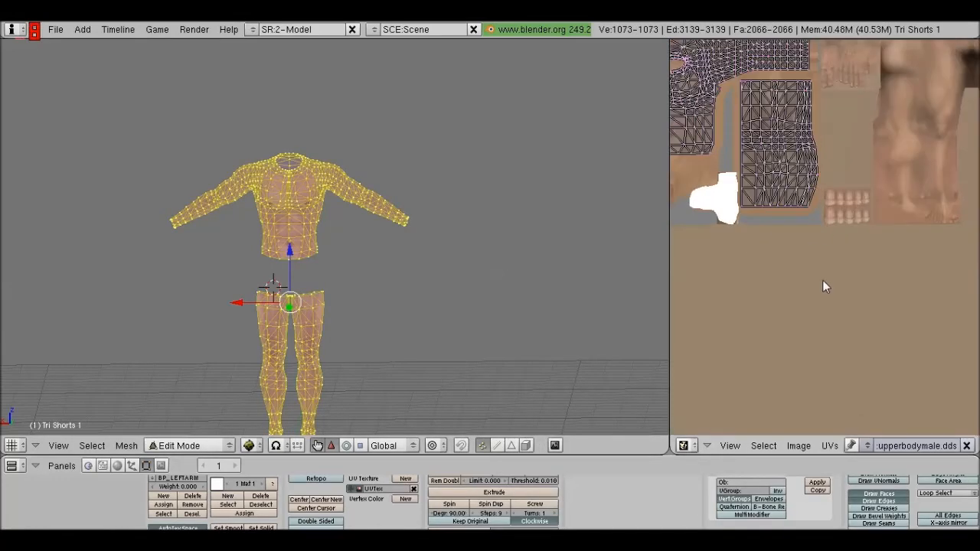
scroll(822, 279, down, 4)
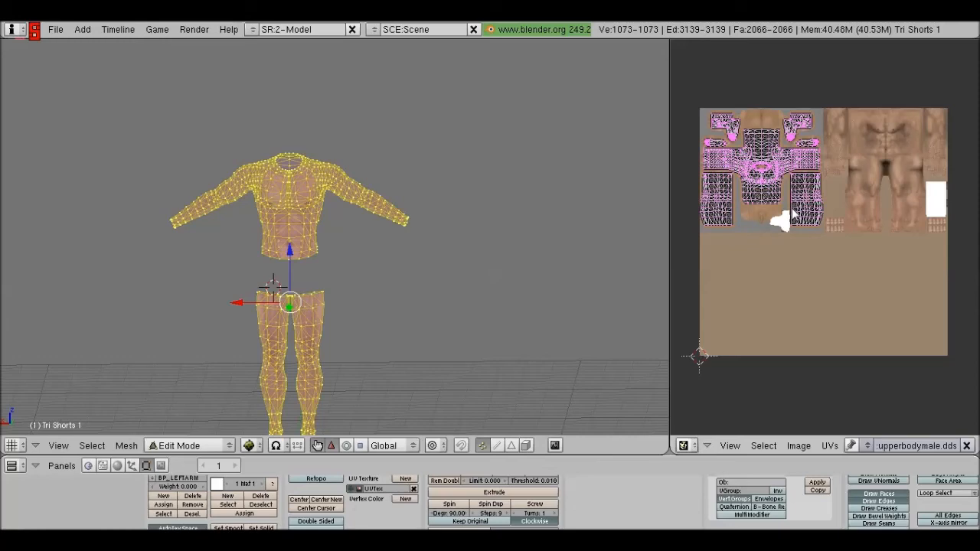
Step: Select all UVs, move them to the texture's centre, and scale them up about 2.08 times to span the whole image
key(a)
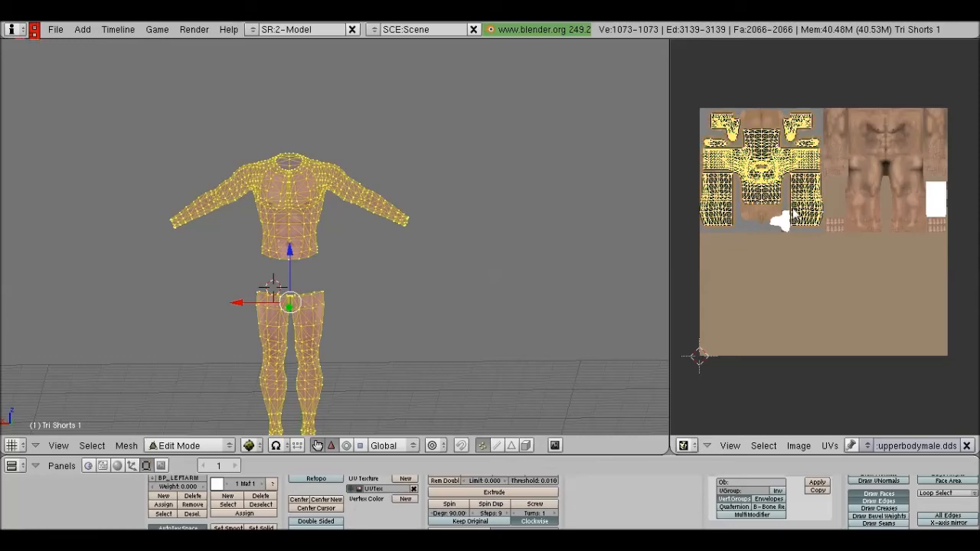
key(g)
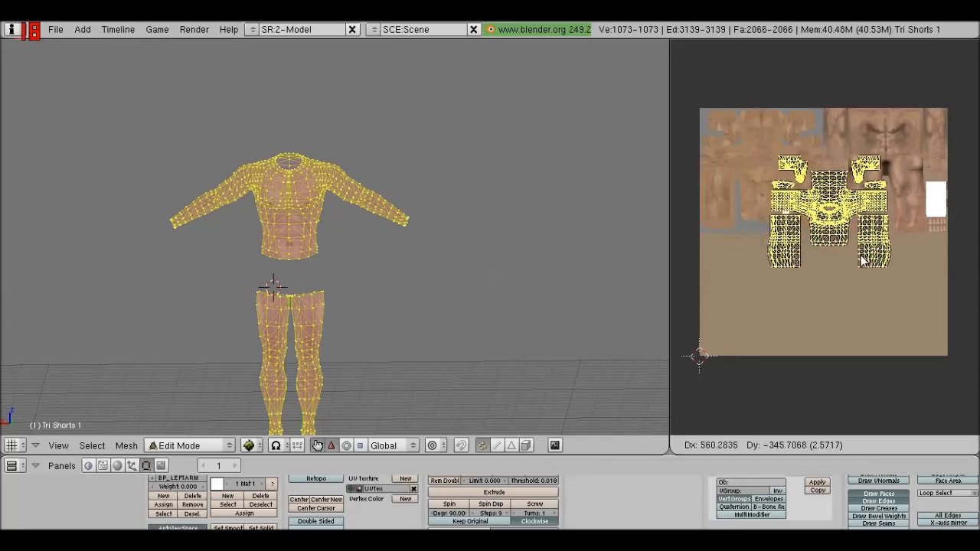
click(856, 278)
key(s)
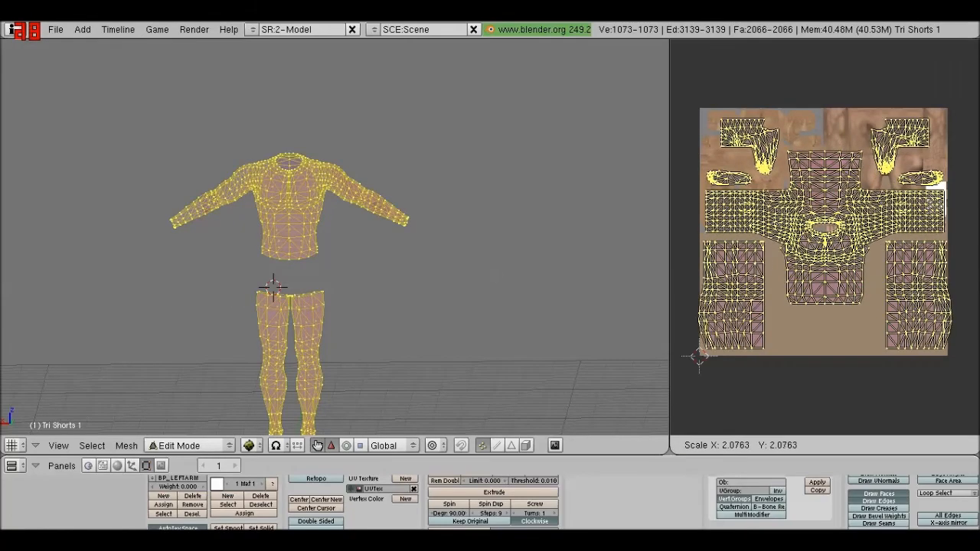
click(914, 293)
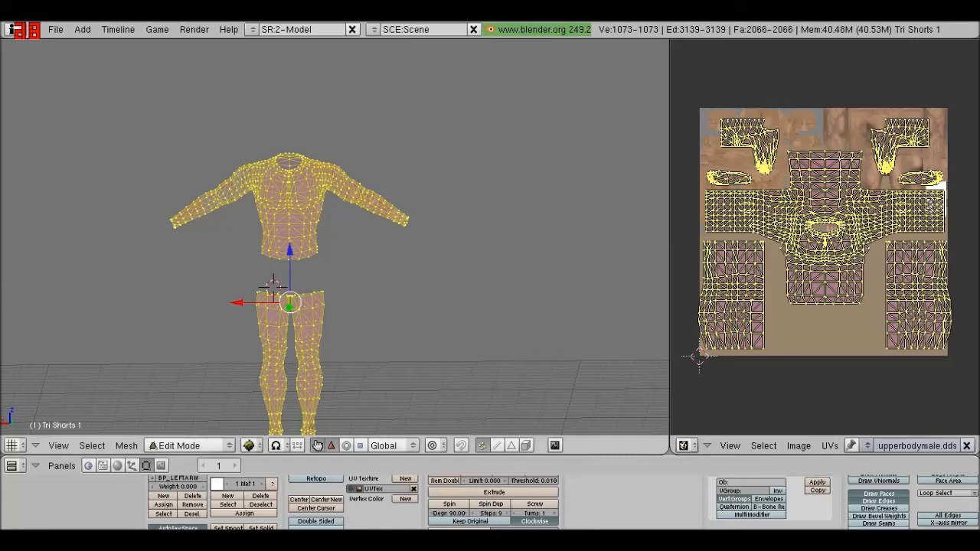
key(Tab)
key(Tab)
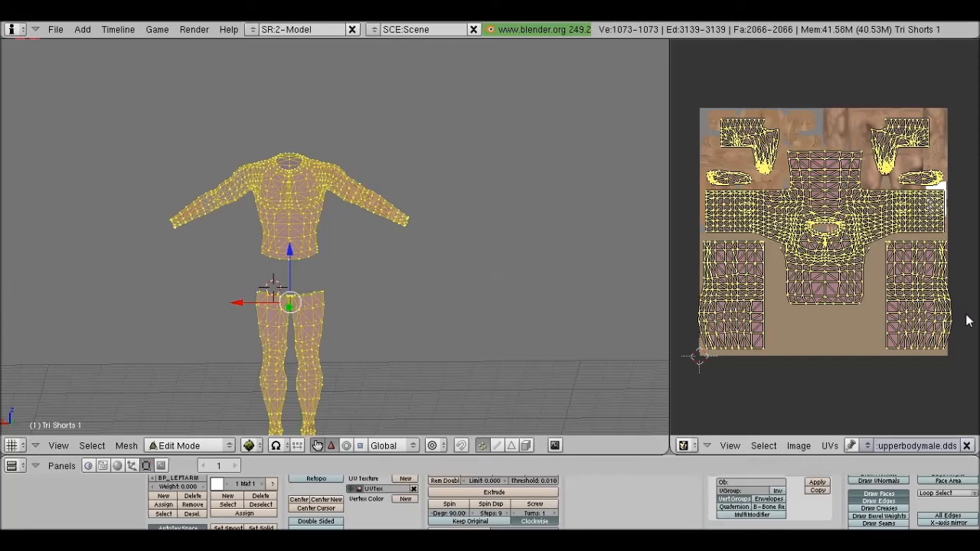
Step: Shrink the UV layout to about 0.45 and fit it over the darker body section in the texture's upper-right quarter
key(s)
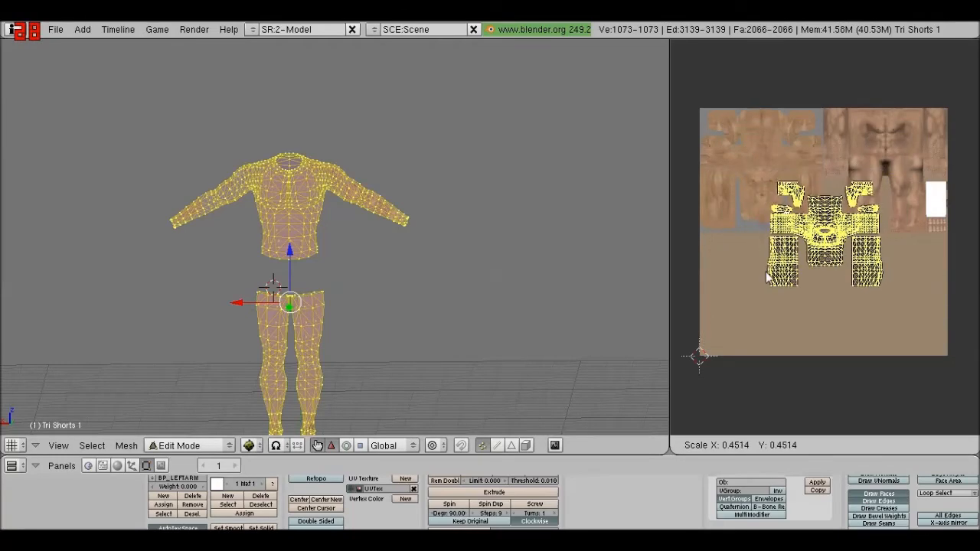
click(767, 276)
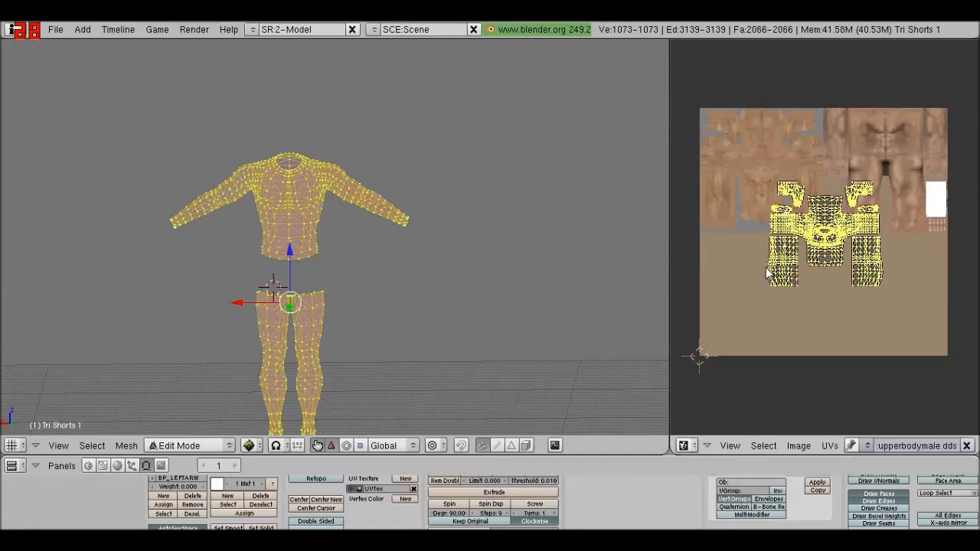
key(g)
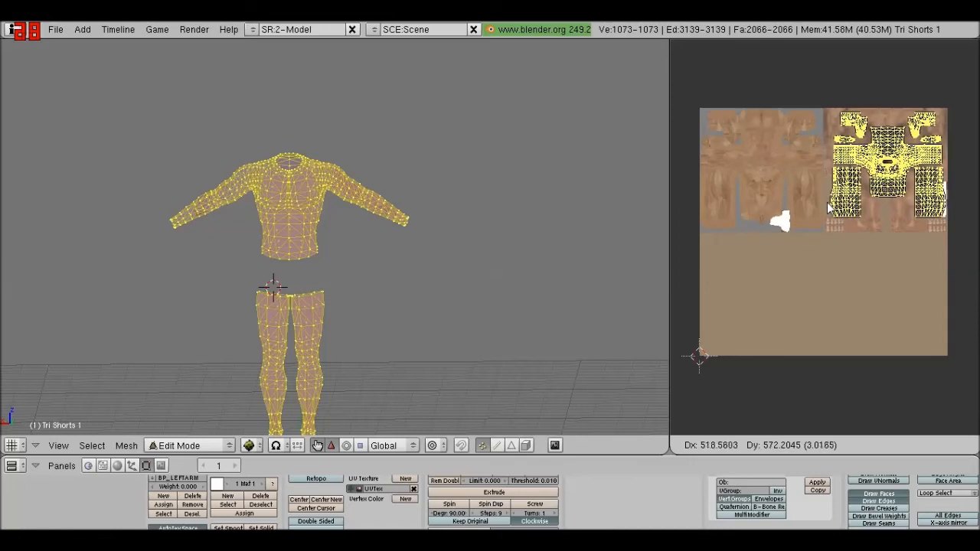
click(884, 243)
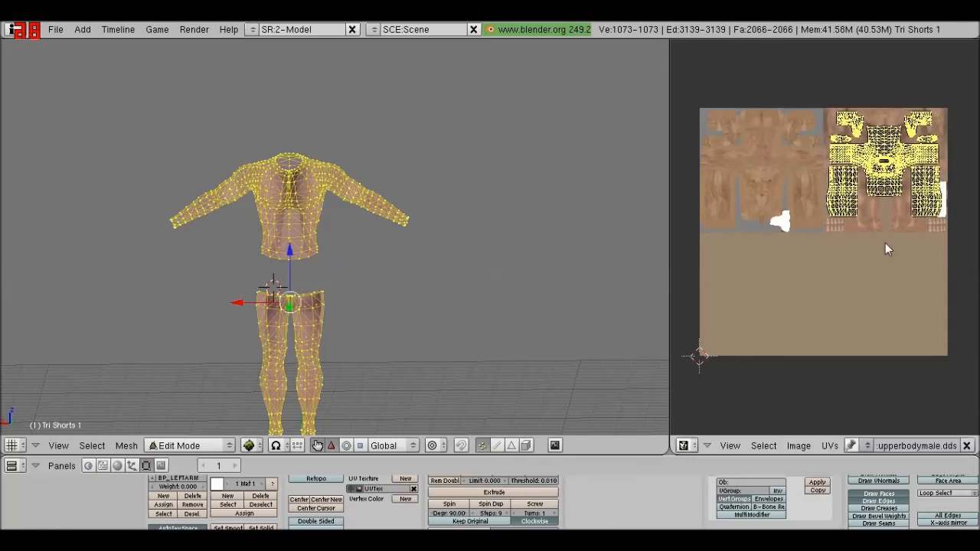
key(s)
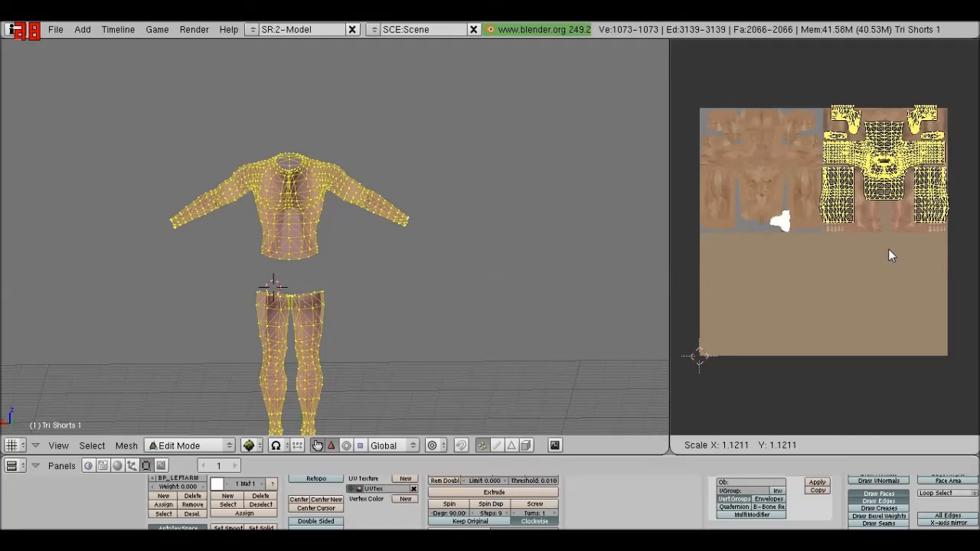
click(887, 247)
key(g)
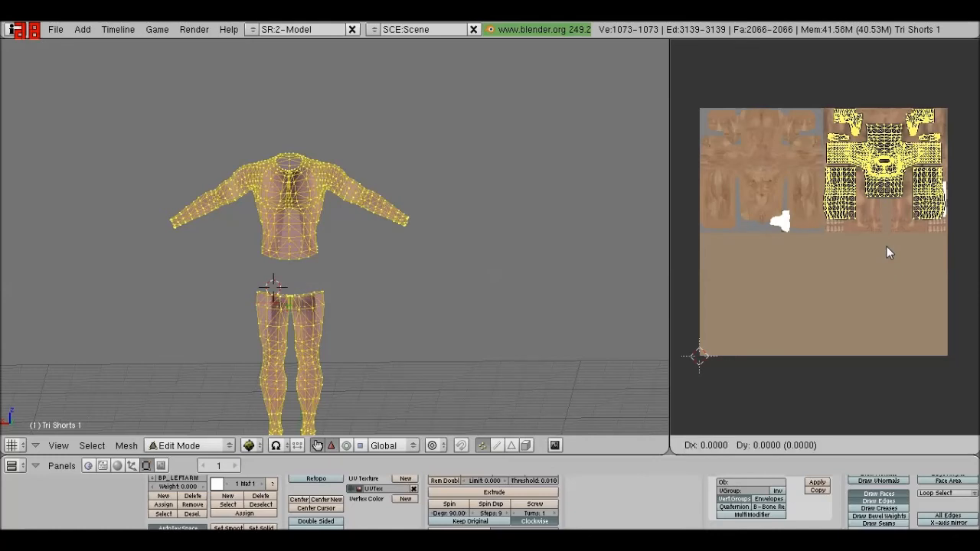
click(888, 246)
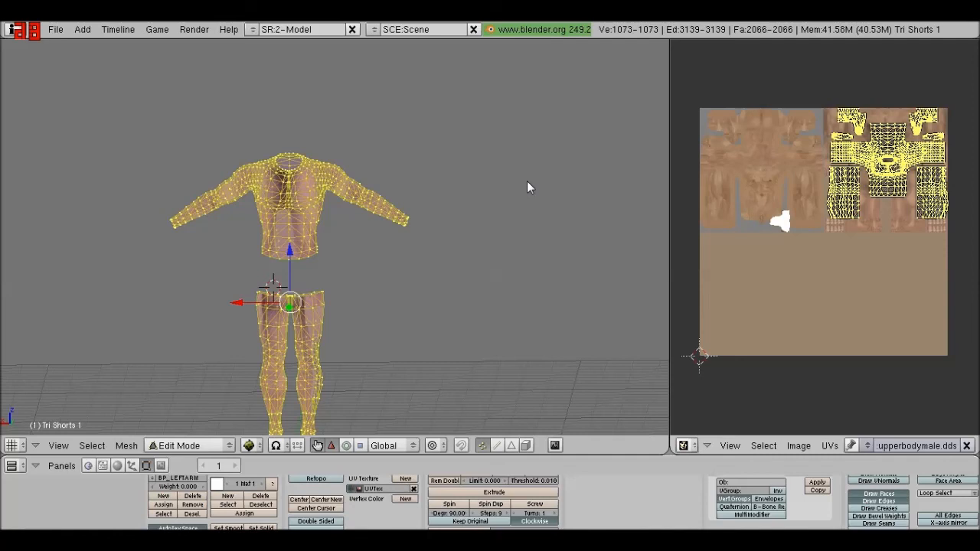
Step: Leave Edit Mode, maximize the 3D view, and examine the remapped texture on the bare body
key(Tab)
middle_drag(414, 276, 671, 272)
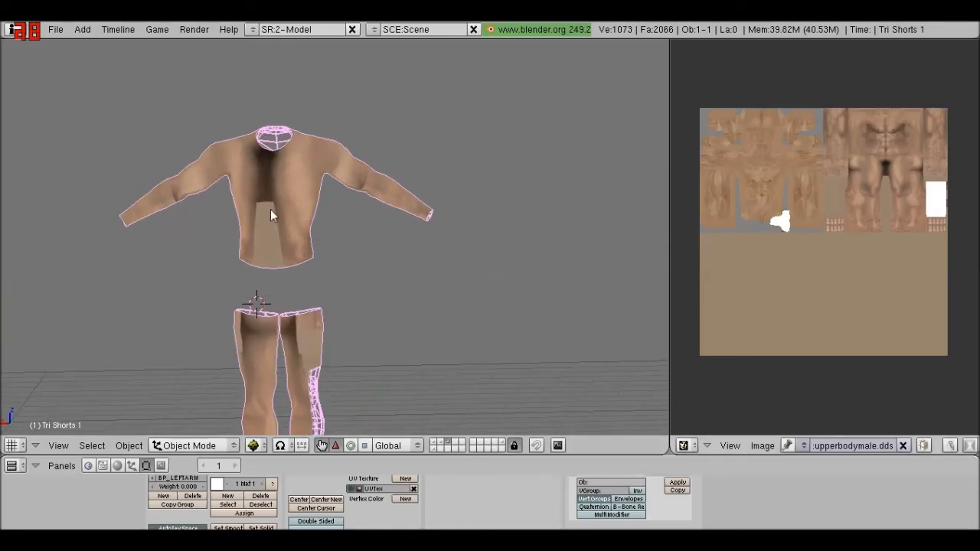
key(ctrl+Up)
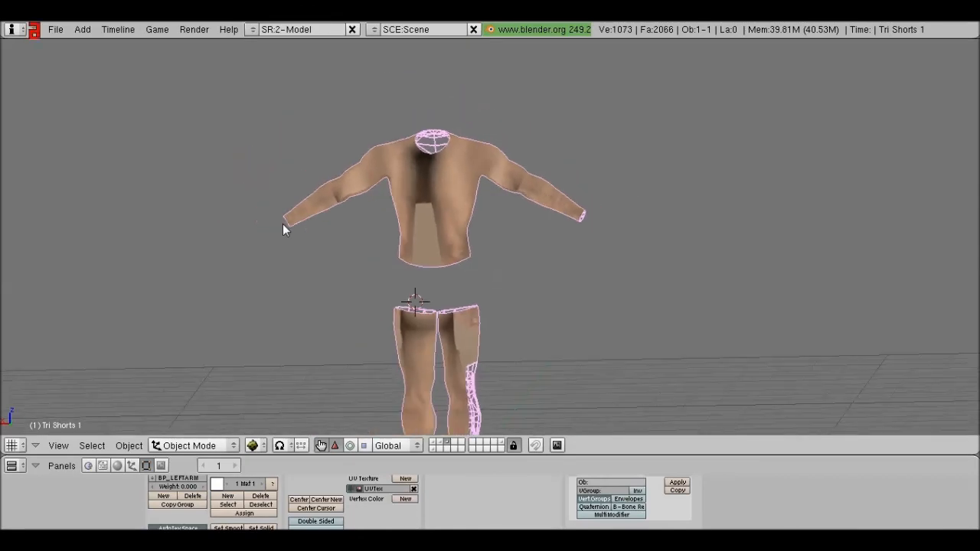
scroll(451, 244, down, 2)
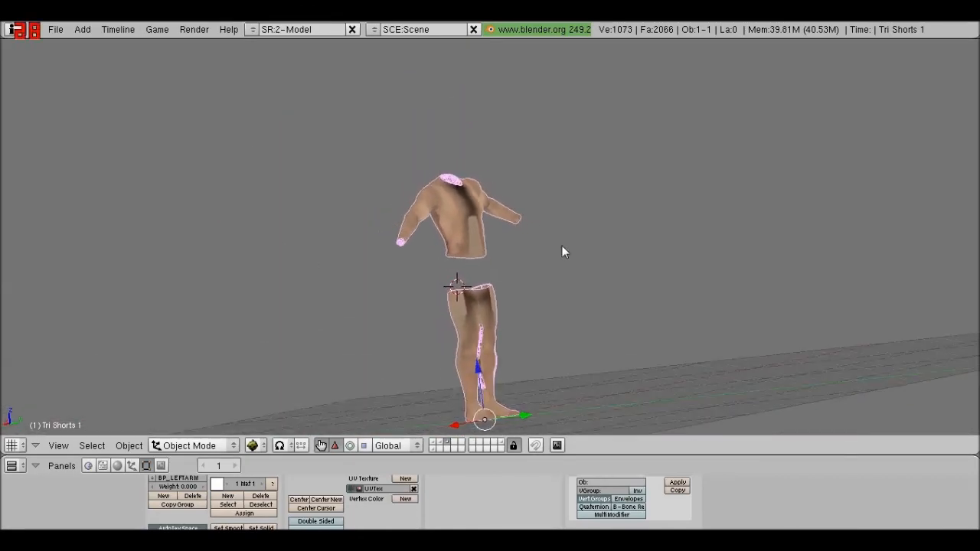